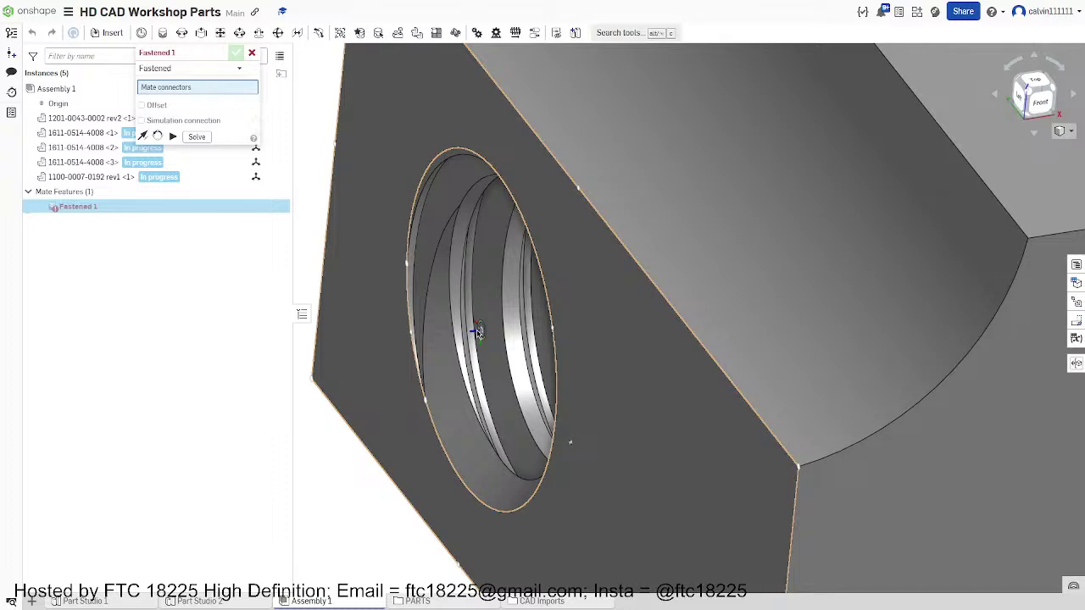
click(477, 331)
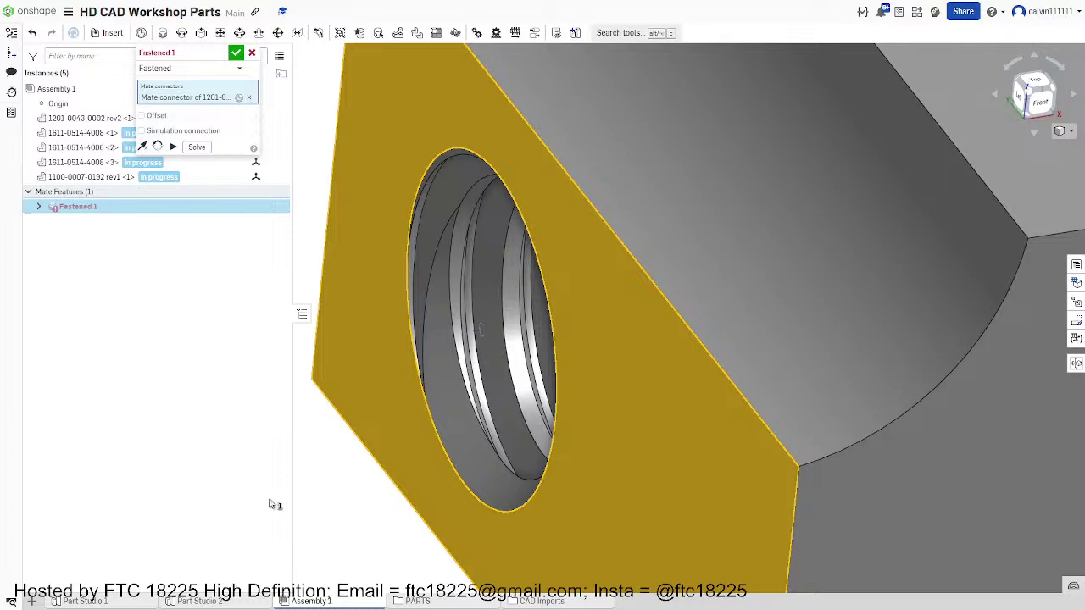
scroll(305, 503, down, 5)
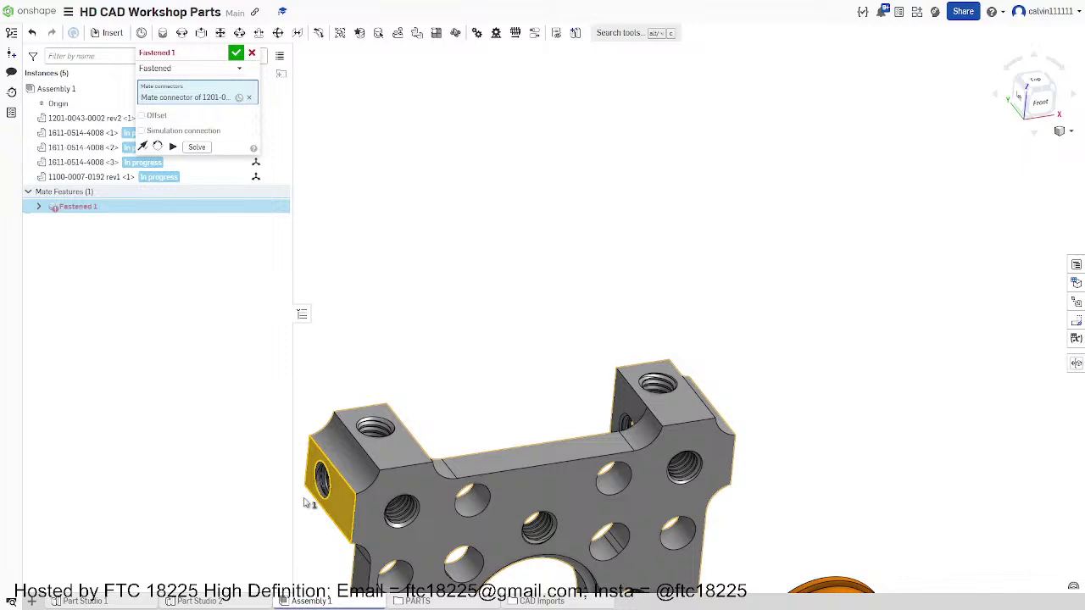
key(ctrl+shift+Left)
key(ctrl+shift+Right)
key(ctrl+shift+Right)
key(ctrl+shift+Right)
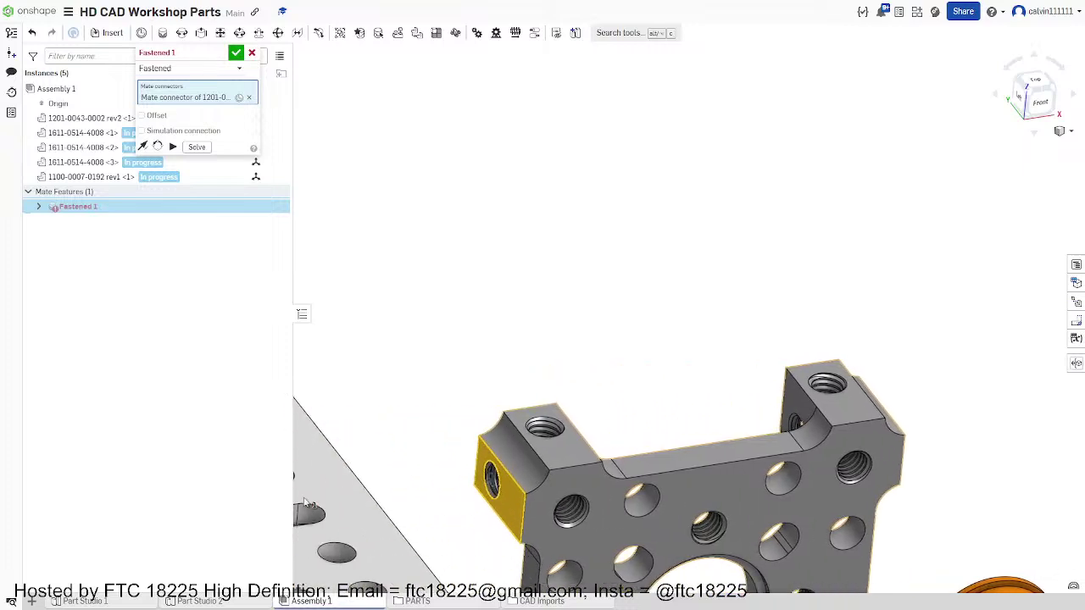
key(ctrl+shift+Right)
key(ctrl+shift+Down)
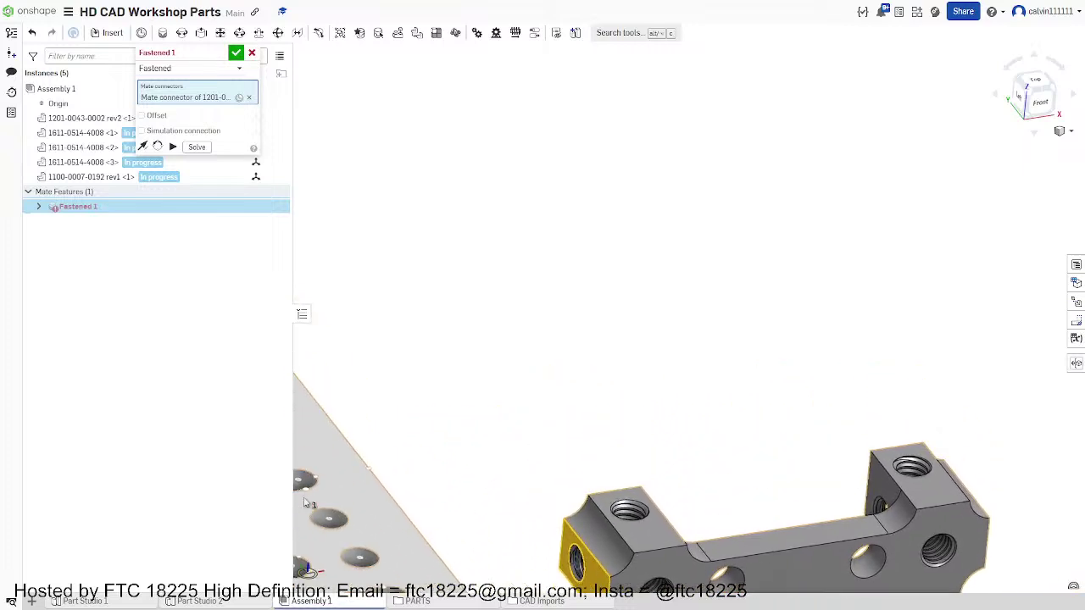
key(ctrl+shift+Up)
key(ctrl+shift+Up)
key(ctrl+shift+Up)
key(ctrl+shift+Up)
key(ctrl+shift+Up)
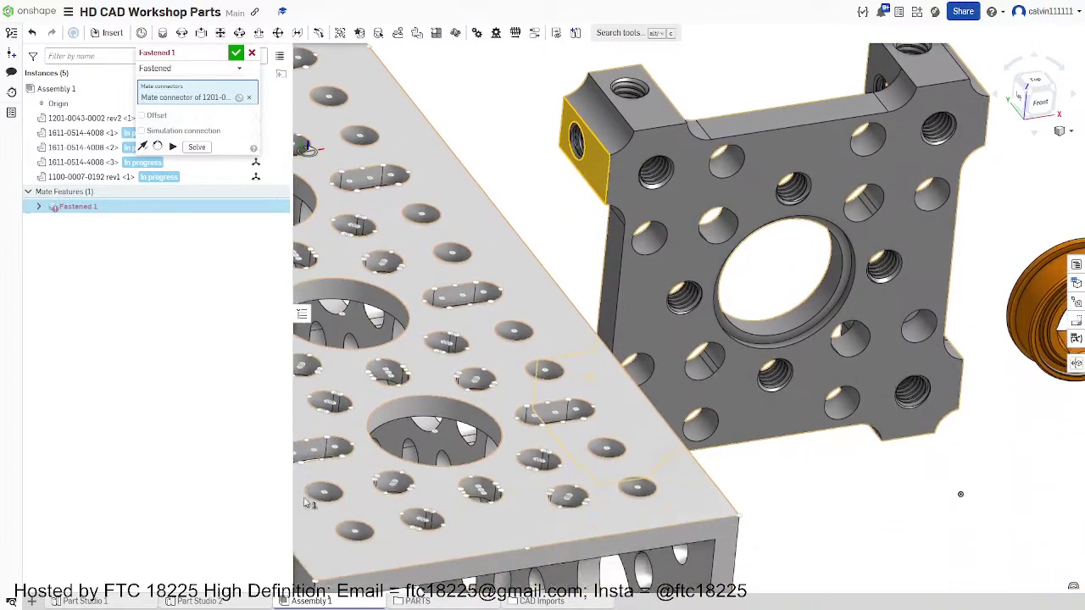
key(ctrl+shift+Up)
key(ctrl+shift+Up)
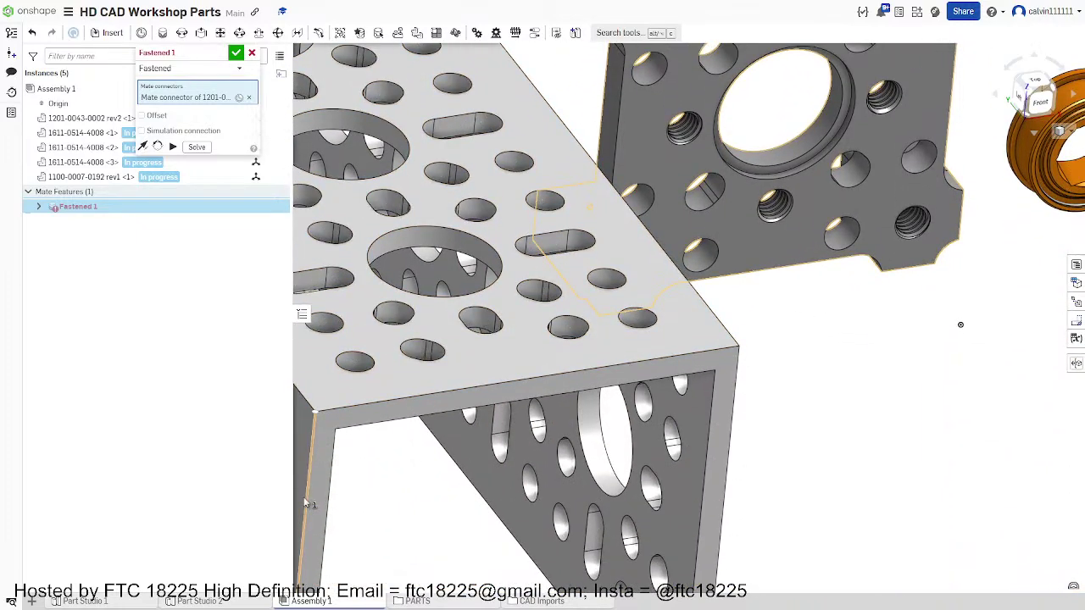
scroll(800, 421, down, 3)
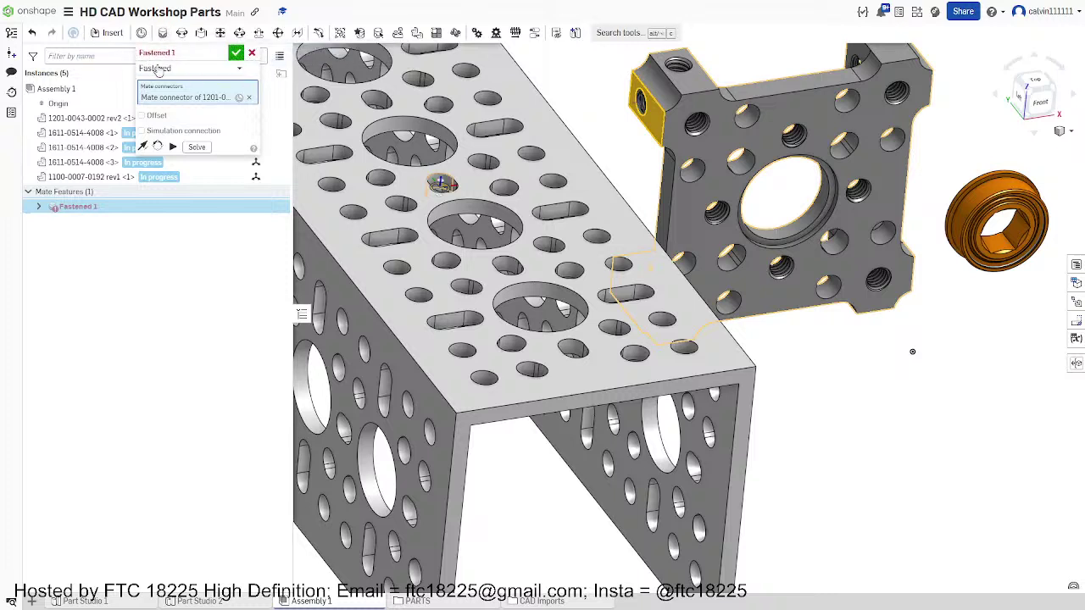
mouse_move(163, 54)
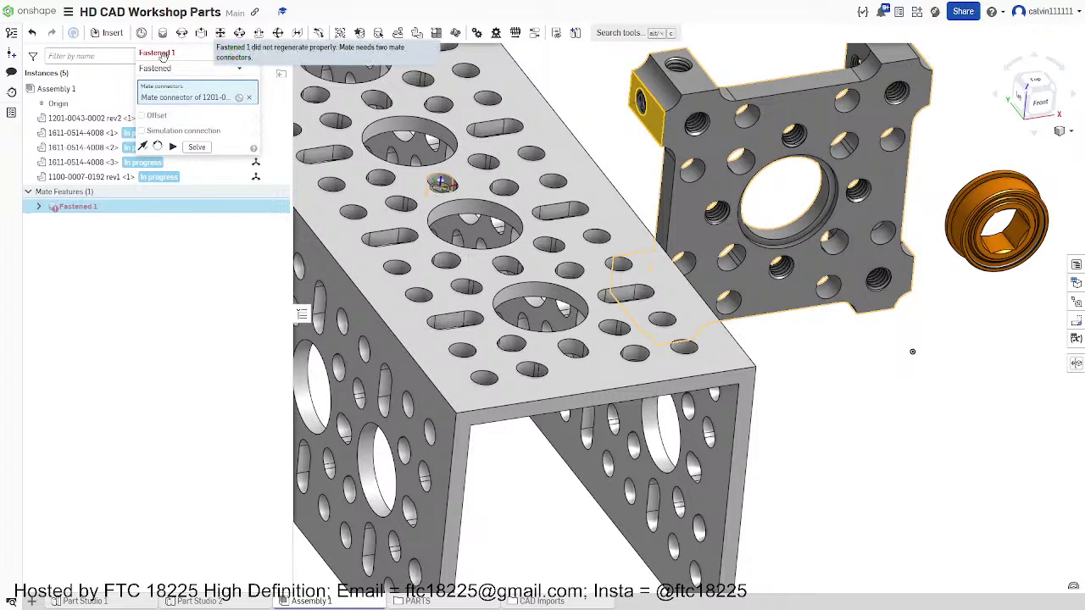
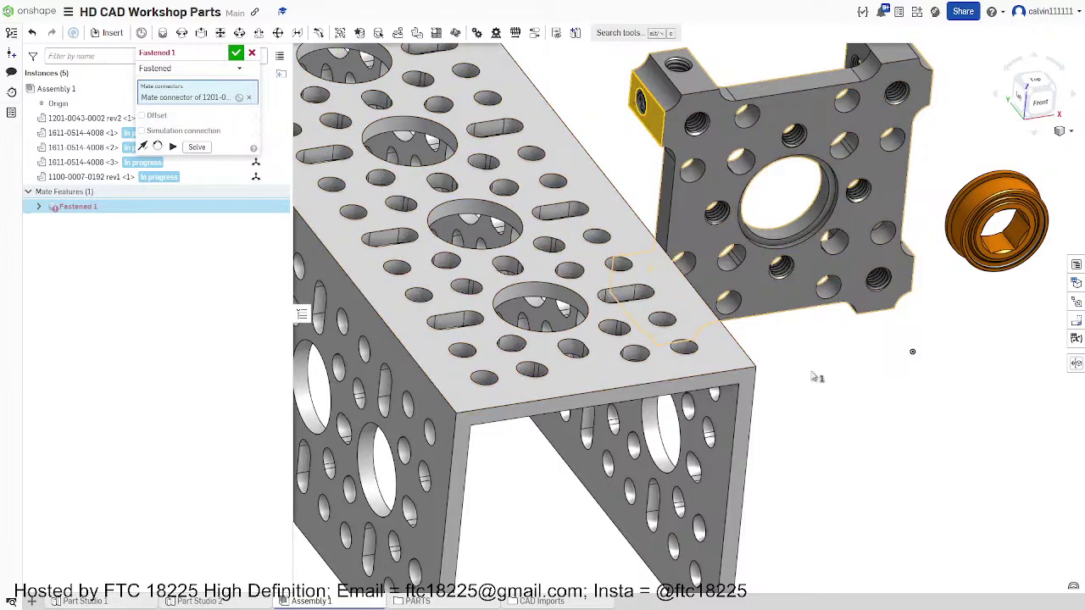
right_drag(814, 377, 783, 347)
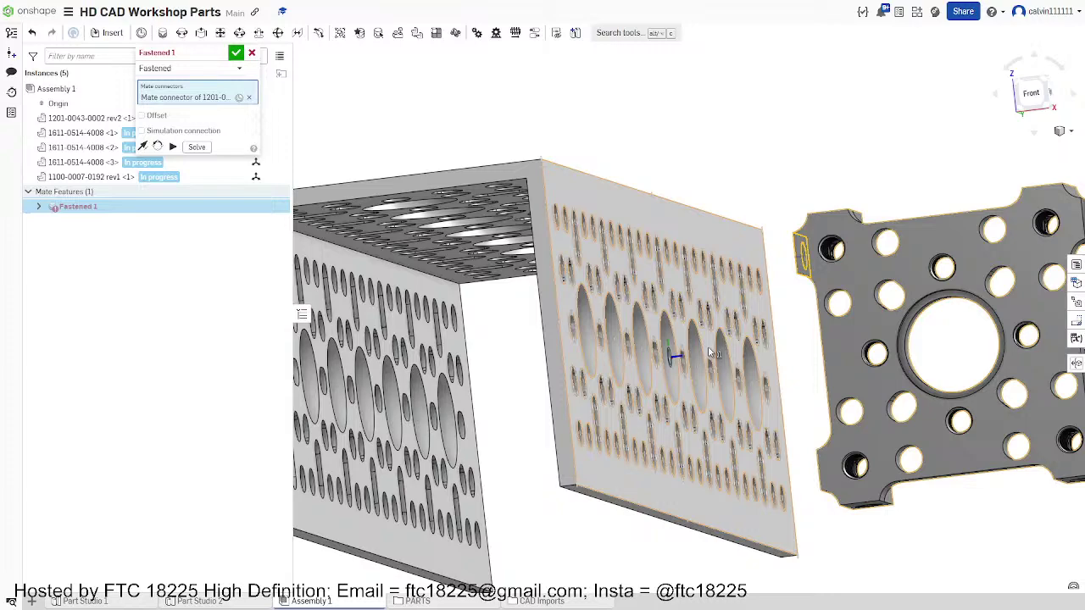
right_drag(653, 362, 593, 313)
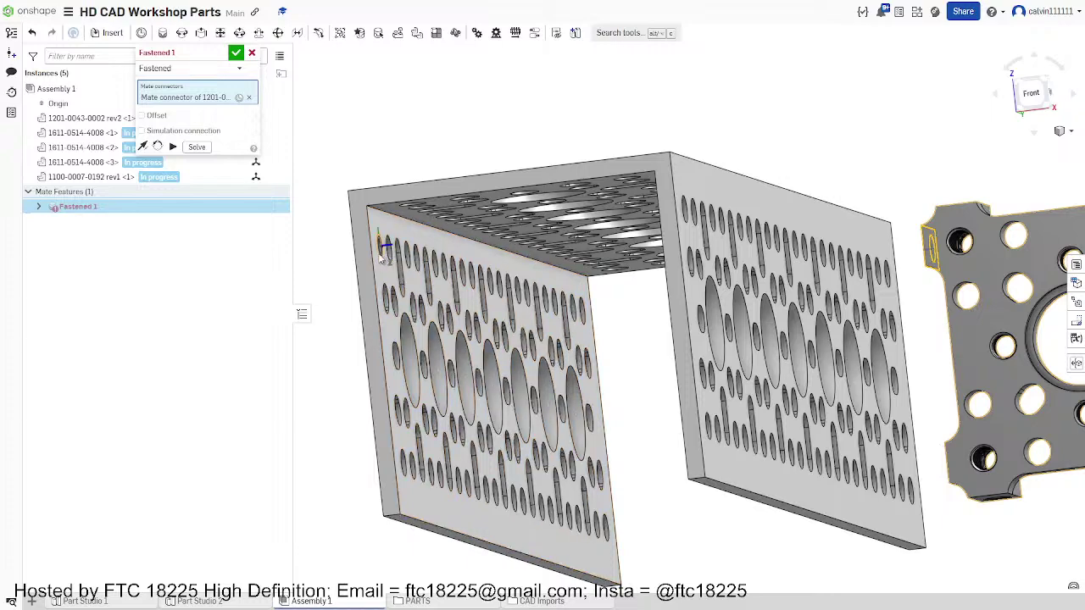
scroll(381, 258, up, 10)
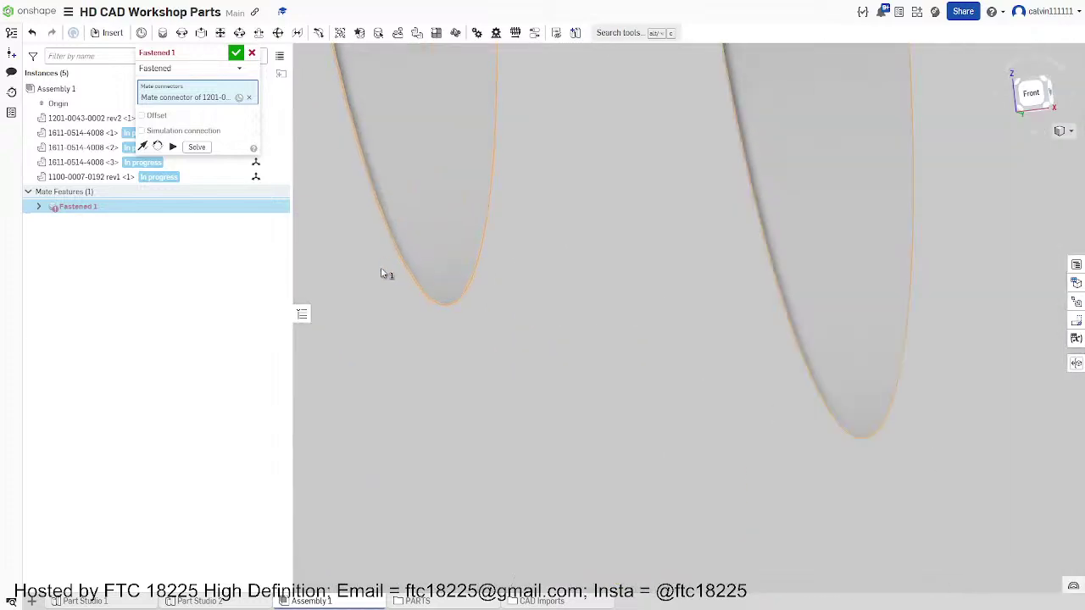
scroll(382, 271, down, 10)
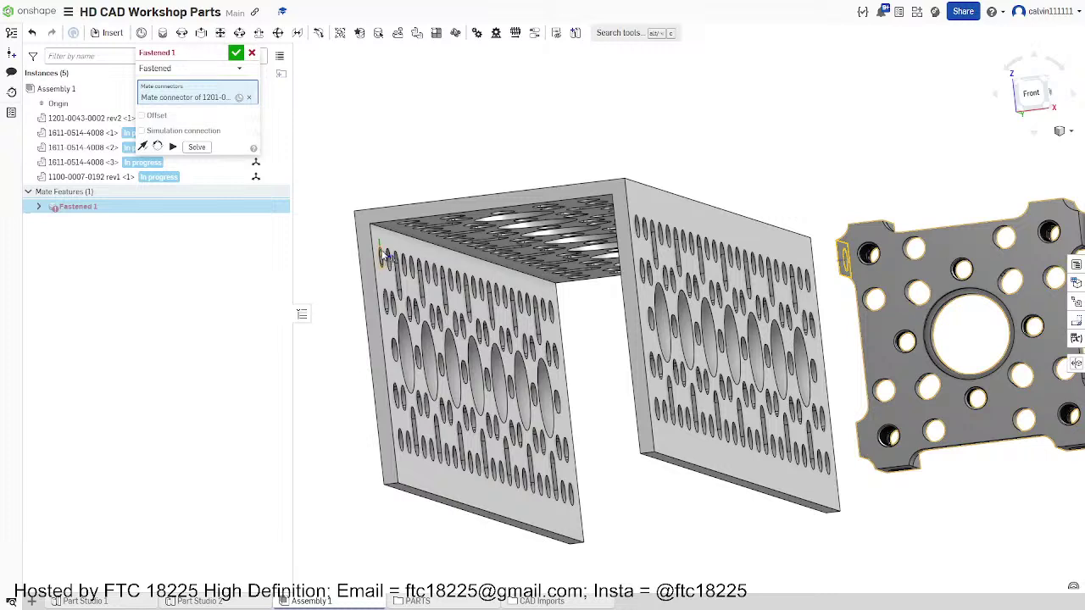
click(383, 254)
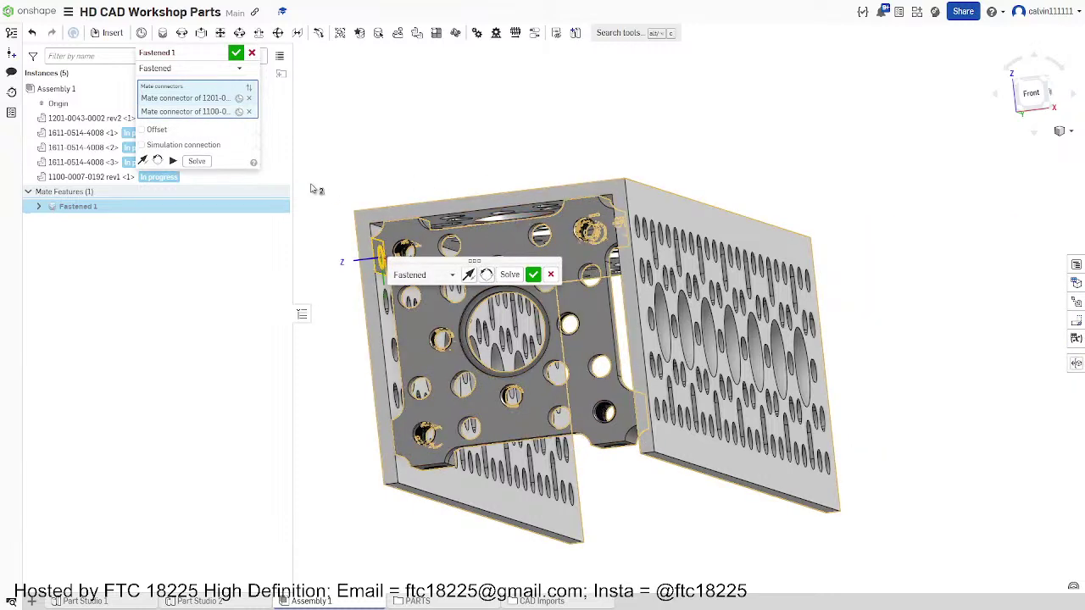
Step: Try the mate with its primary axis flipped, and restore the original direction
click(150, 164)
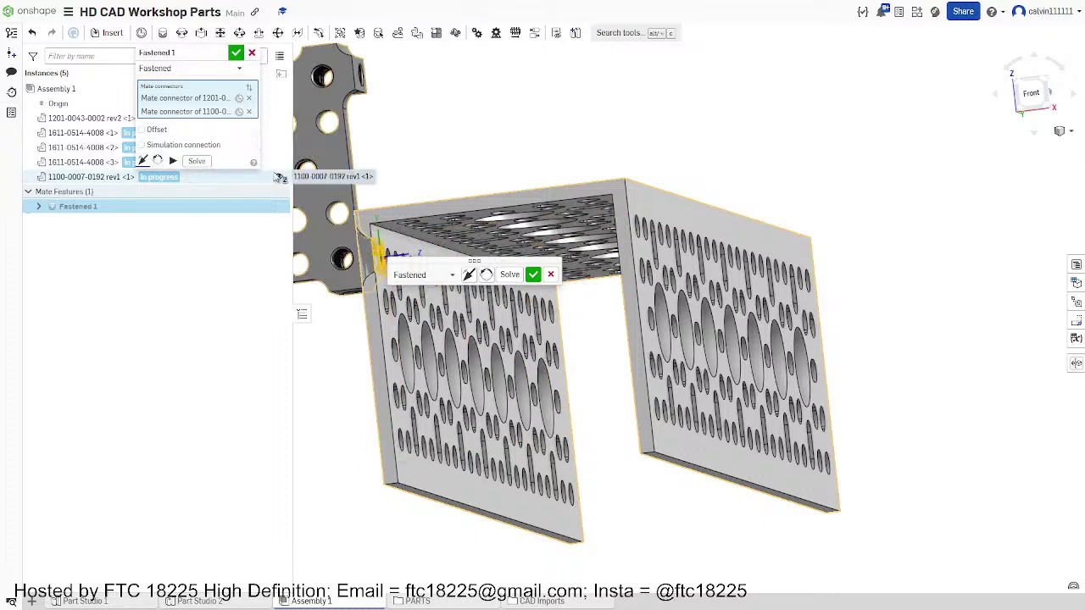
scroll(339, 228, up, 8)
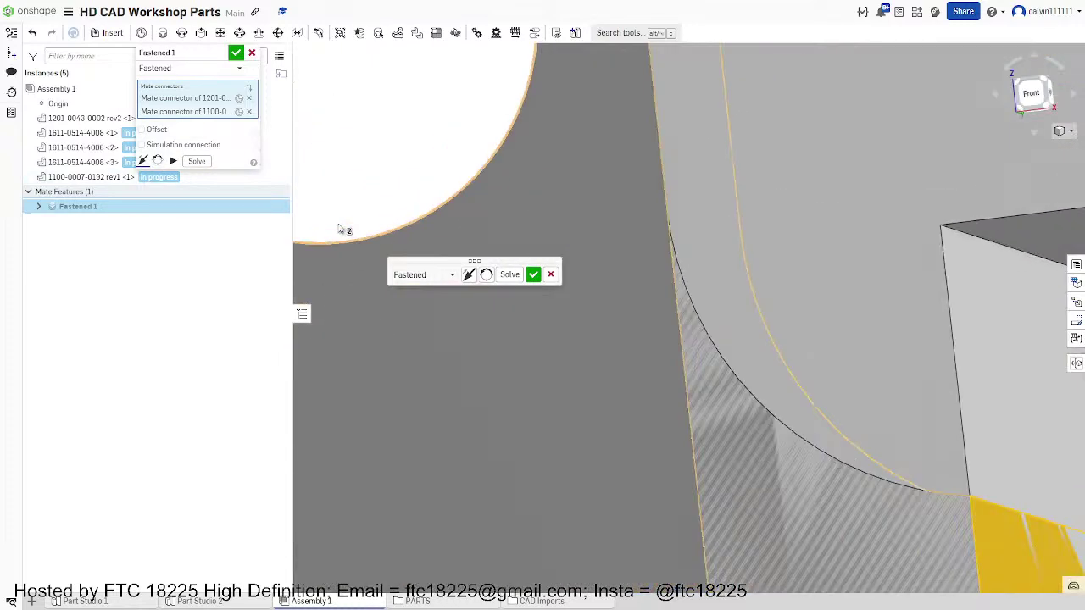
scroll(339, 227, down, 8)
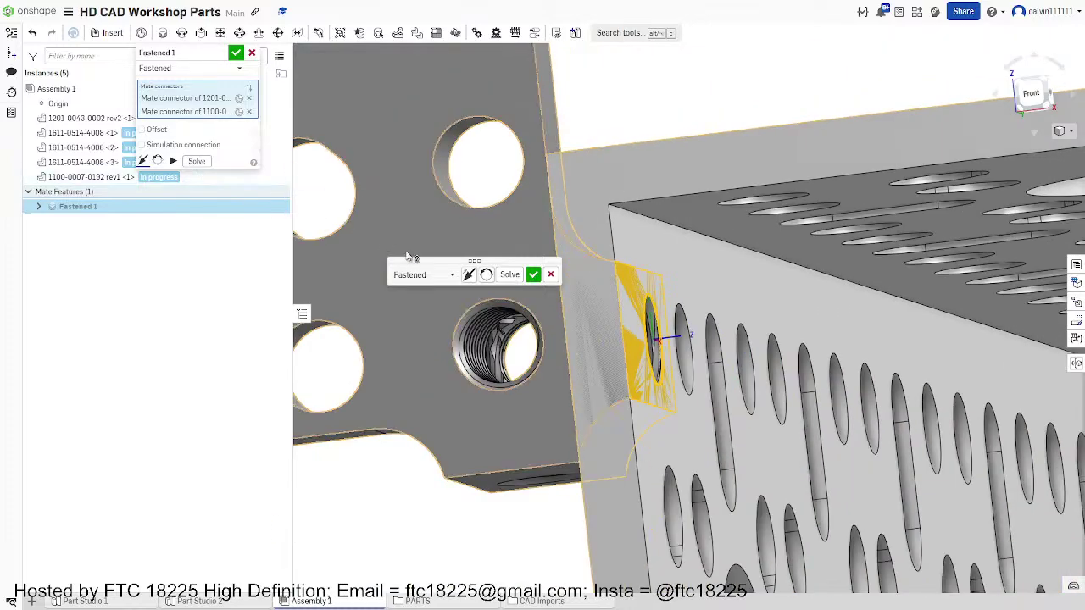
click(469, 274)
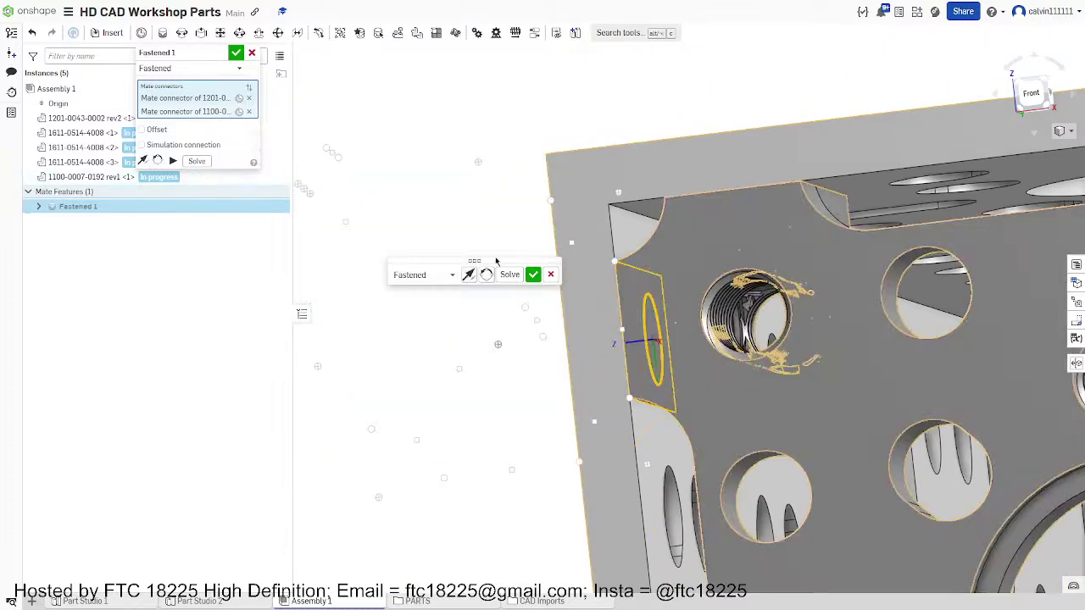
Step: Cycle the secondary axis through all four orientations until the mount closes the channel's end, and accept the Fastened mate
scroll(588, 211, down, 8)
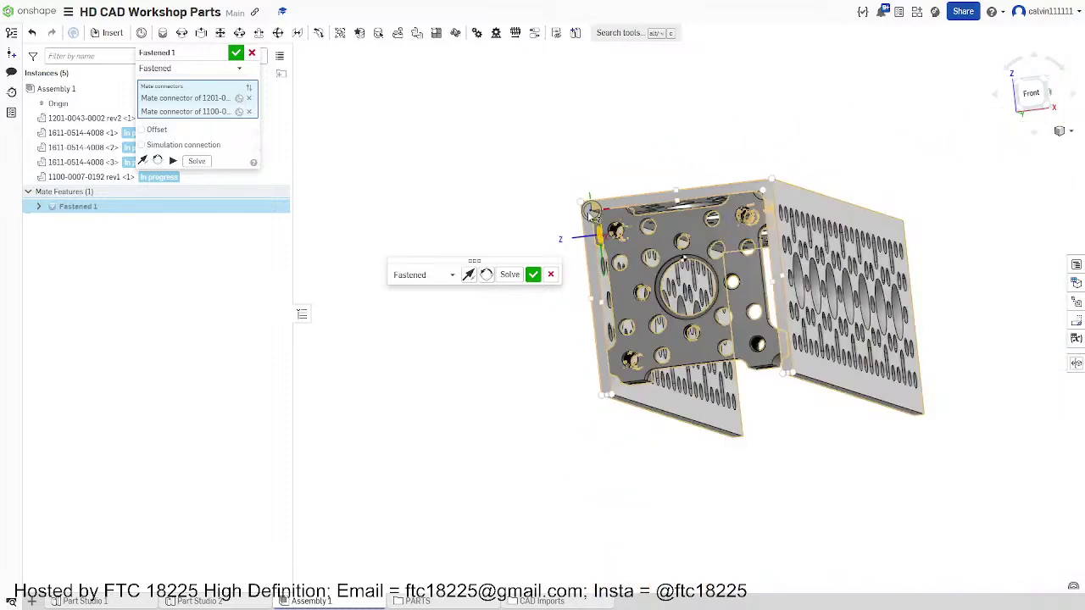
click(487, 275)
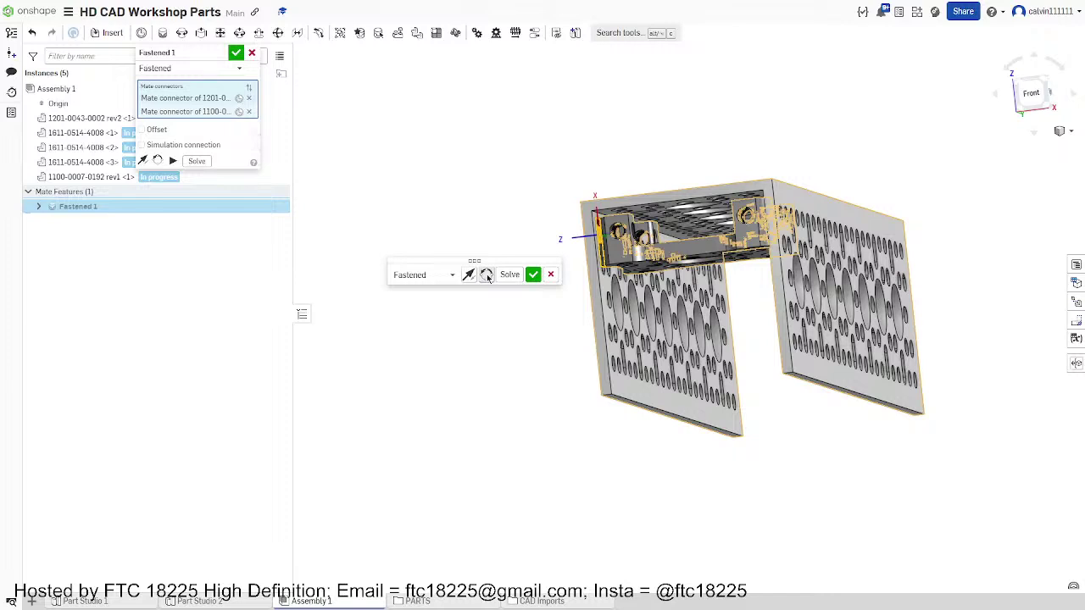
click(488, 276)
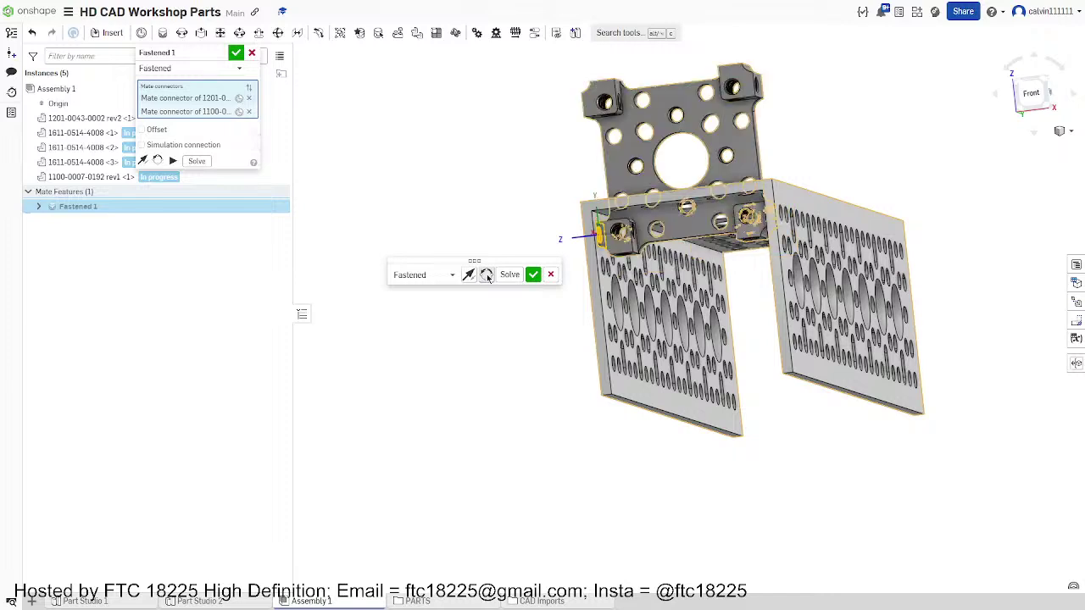
click(488, 275)
click(488, 275)
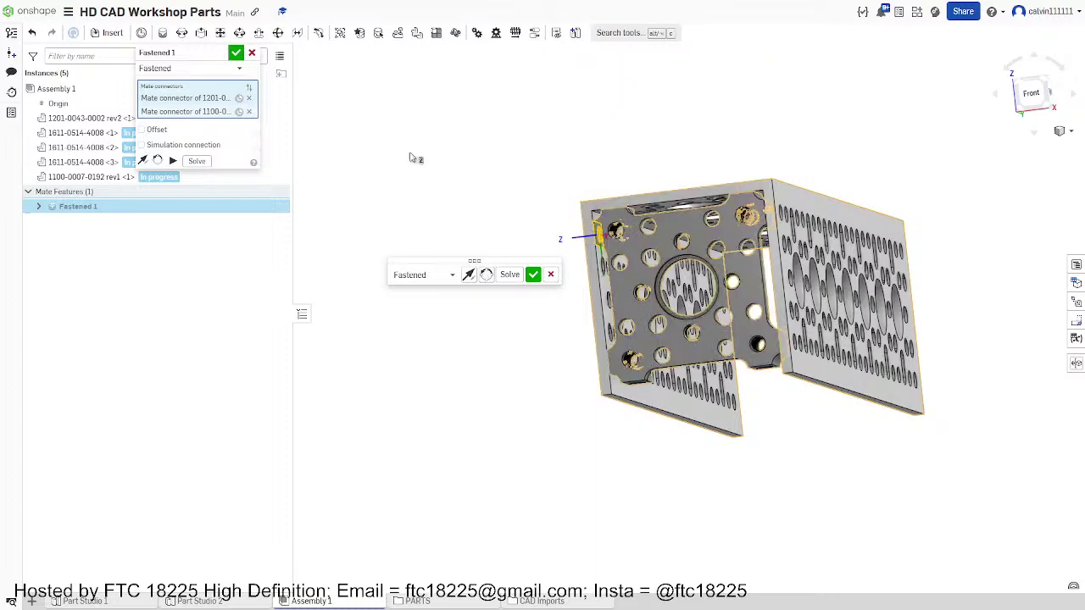
click(236, 53)
right_drag(412, 118, 402, 124)
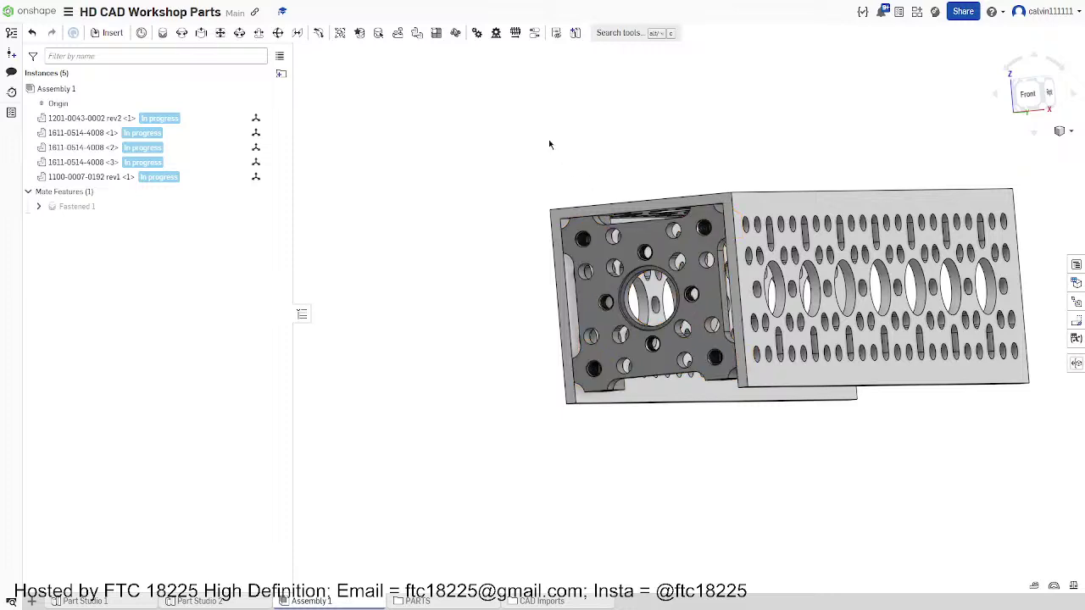
Step: Reopen the Fastened 1 mate and flip its primary axis away and back to compare both alignments
double_click(137, 209)
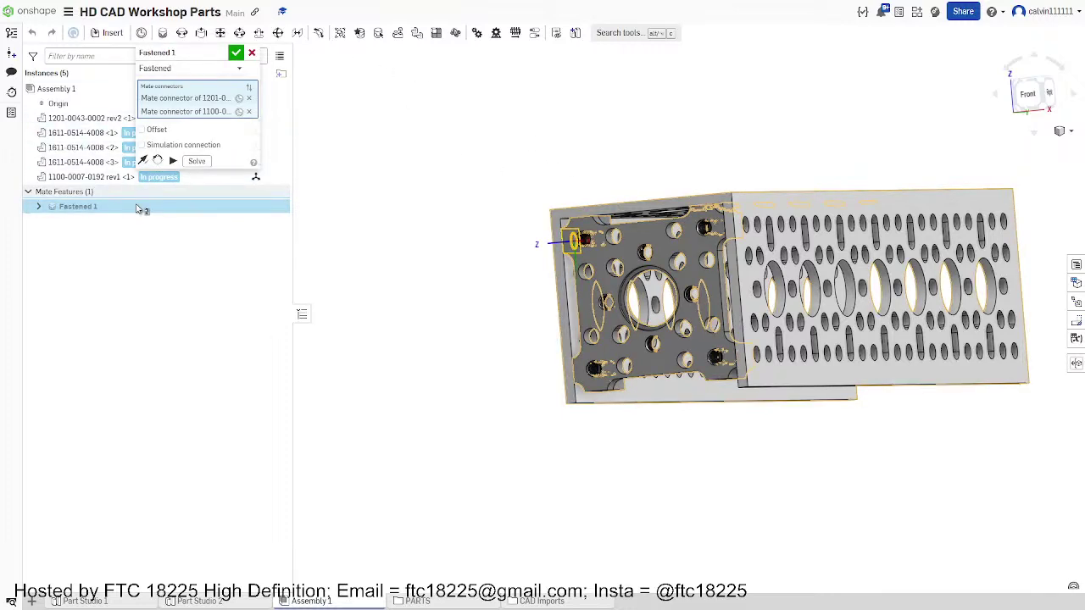
click(142, 161)
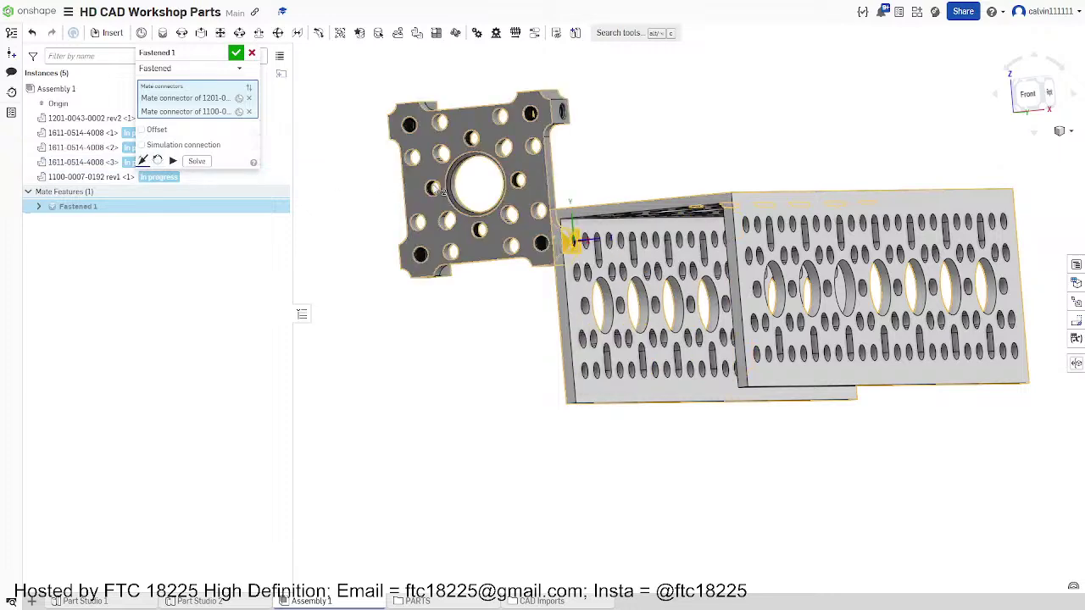
scroll(560, 242, up, 10)
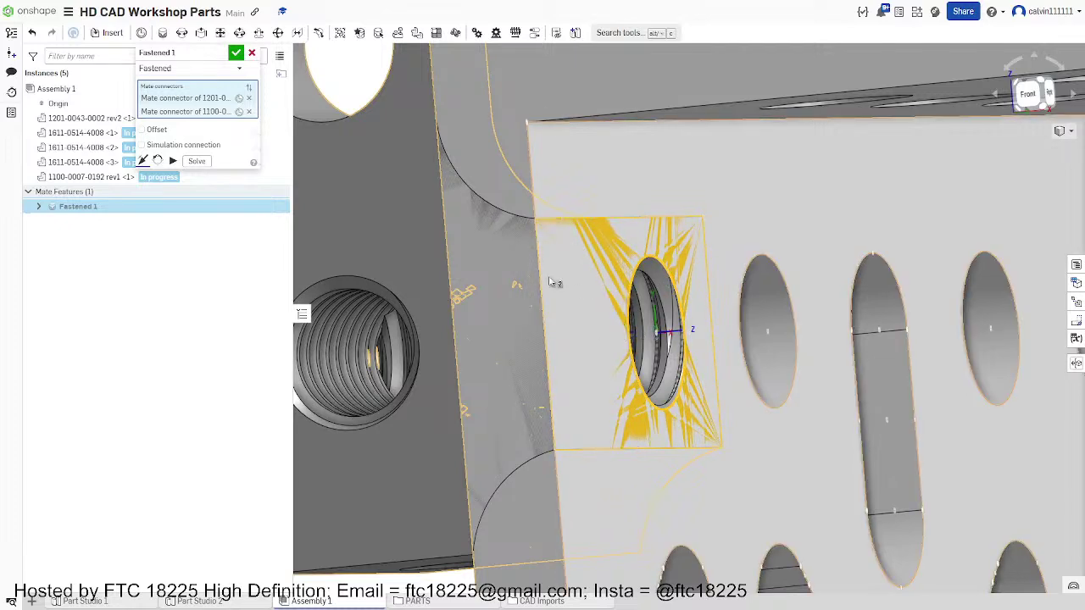
click(150, 160)
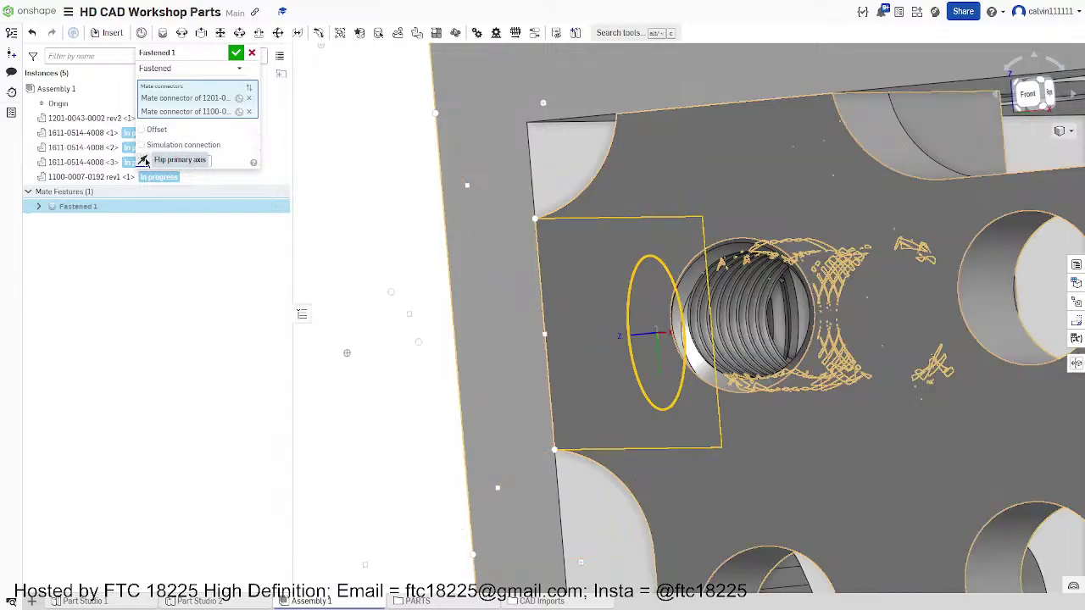
Step: Reorient the mate's secondary axis through a full turn back to its starting orientation, and accept the mate
scroll(499, 214, down, 5)
scroll(499, 214, down, 5)
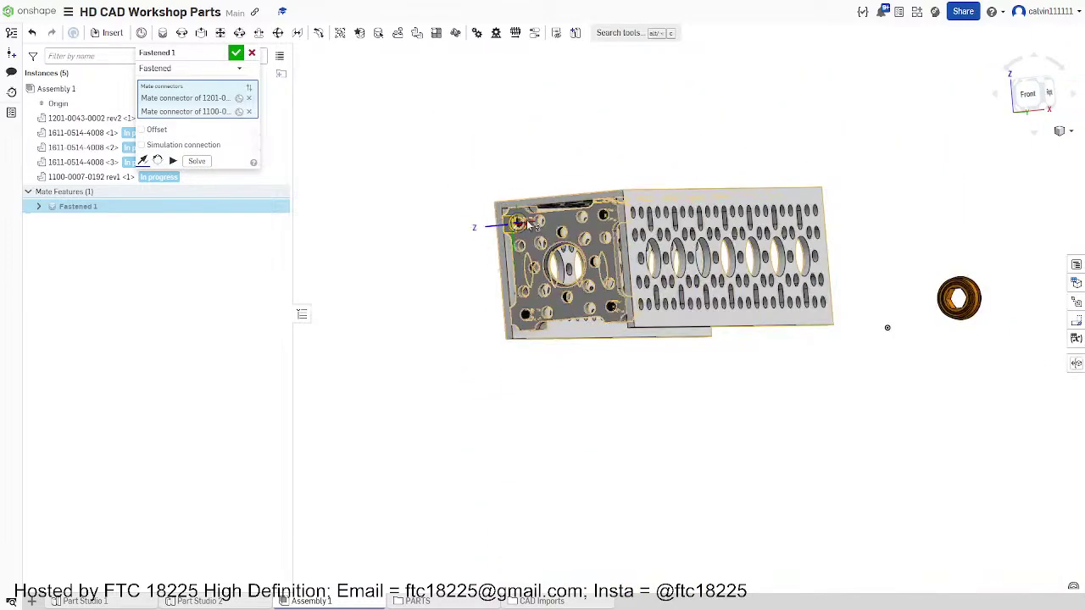
scroll(527, 223, up, 5)
scroll(527, 222, up, 2)
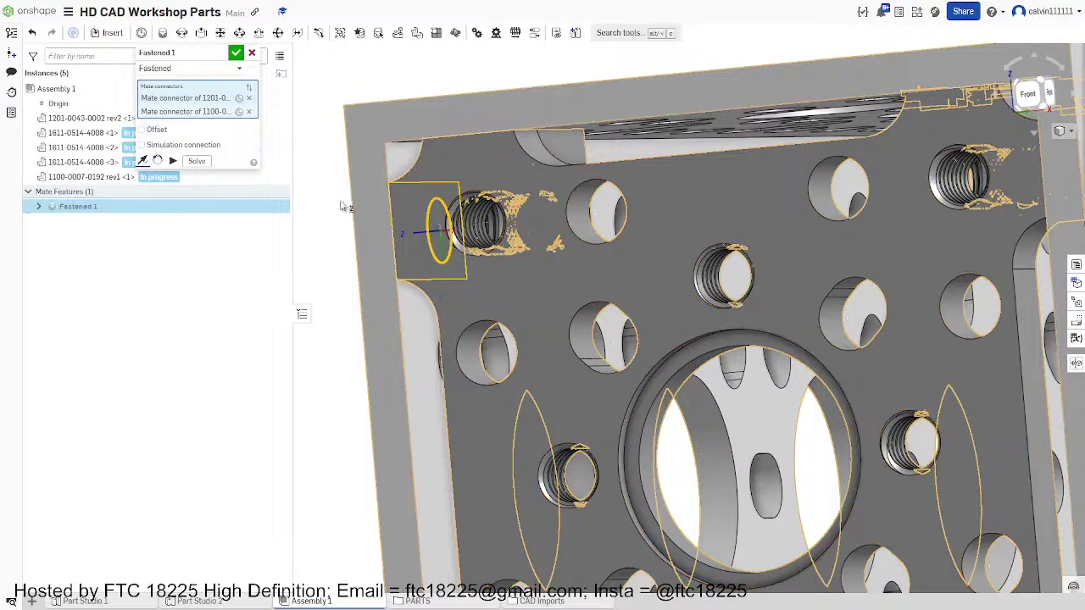
click(158, 161)
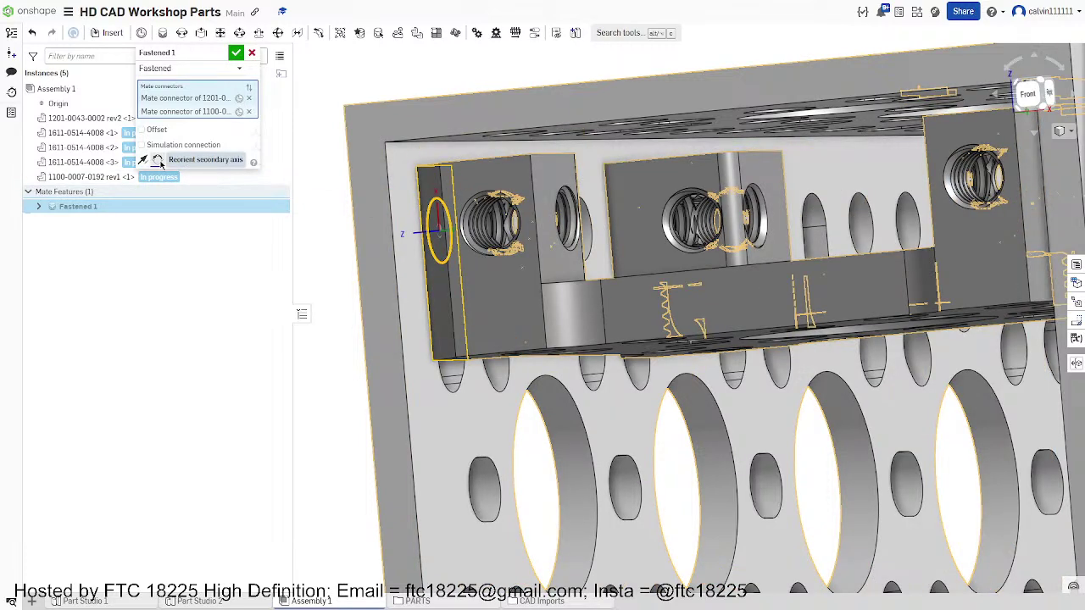
click(158, 161)
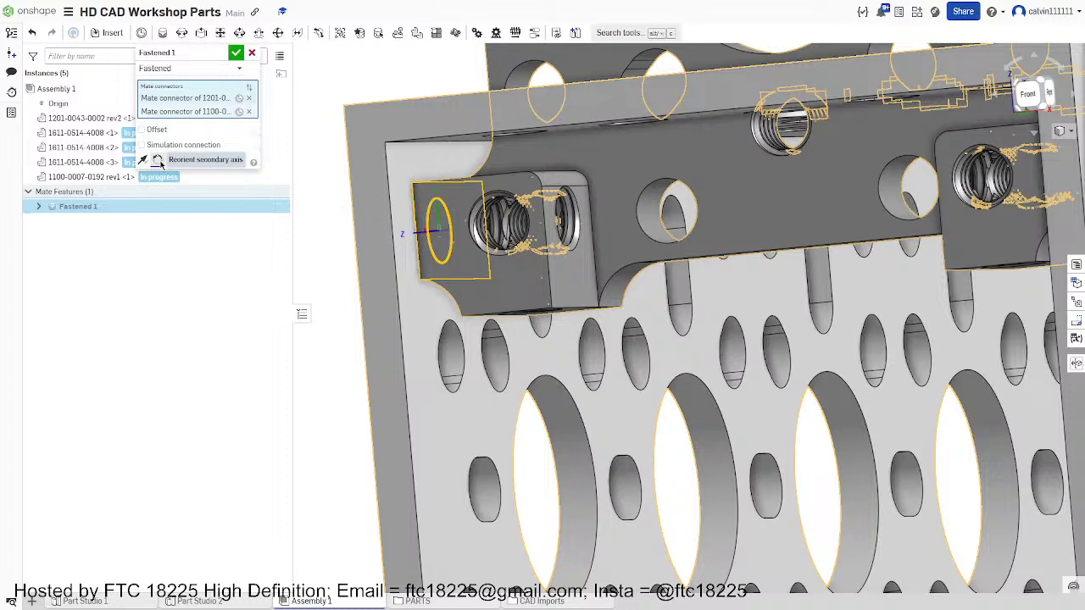
click(158, 161)
click(158, 161)
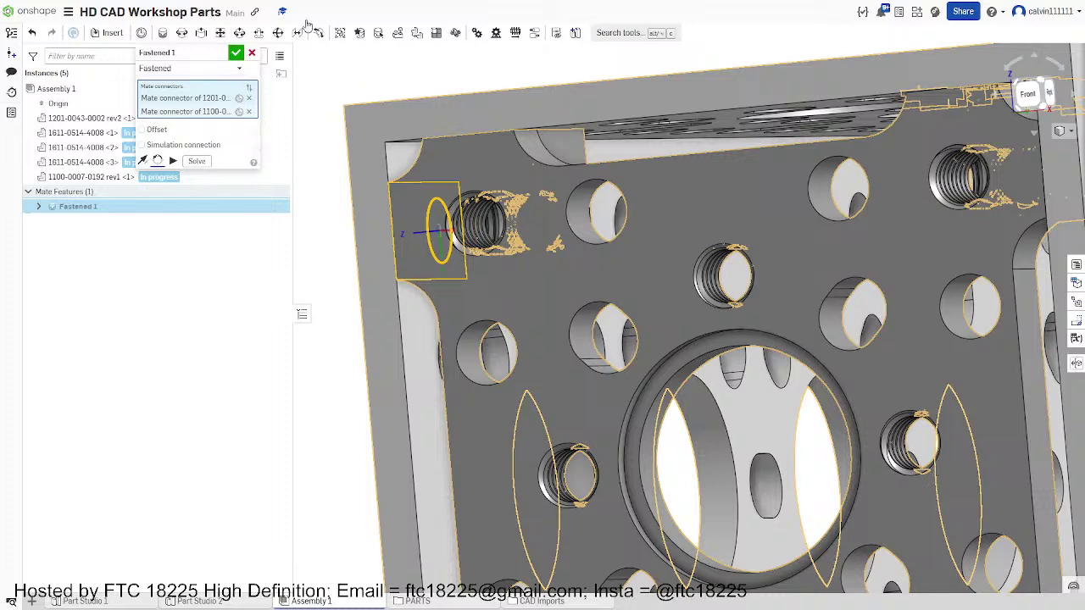
click(236, 53)
scroll(573, 213, down, 10)
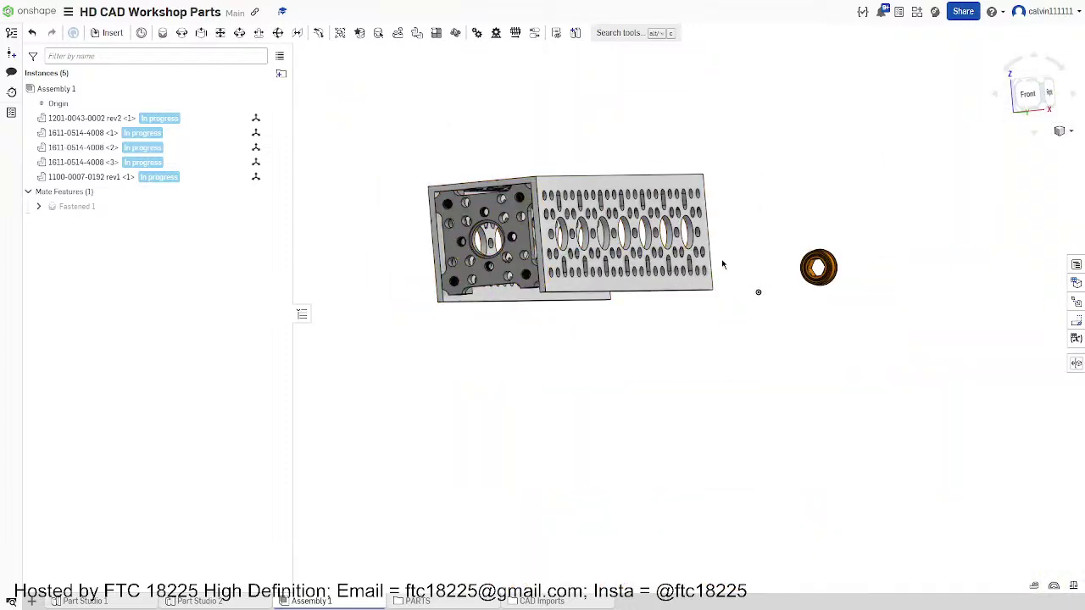
Step: Try moving the orange bearing closer to the channel's lower edge, and undo the move
drag(815, 285, 717, 348)
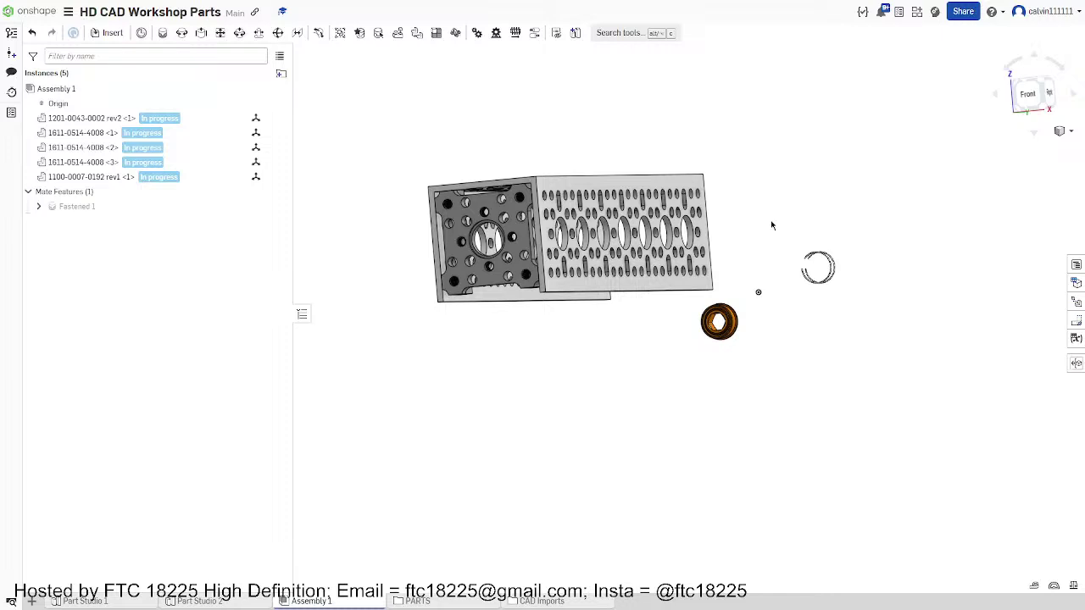
key(ctrl+z)
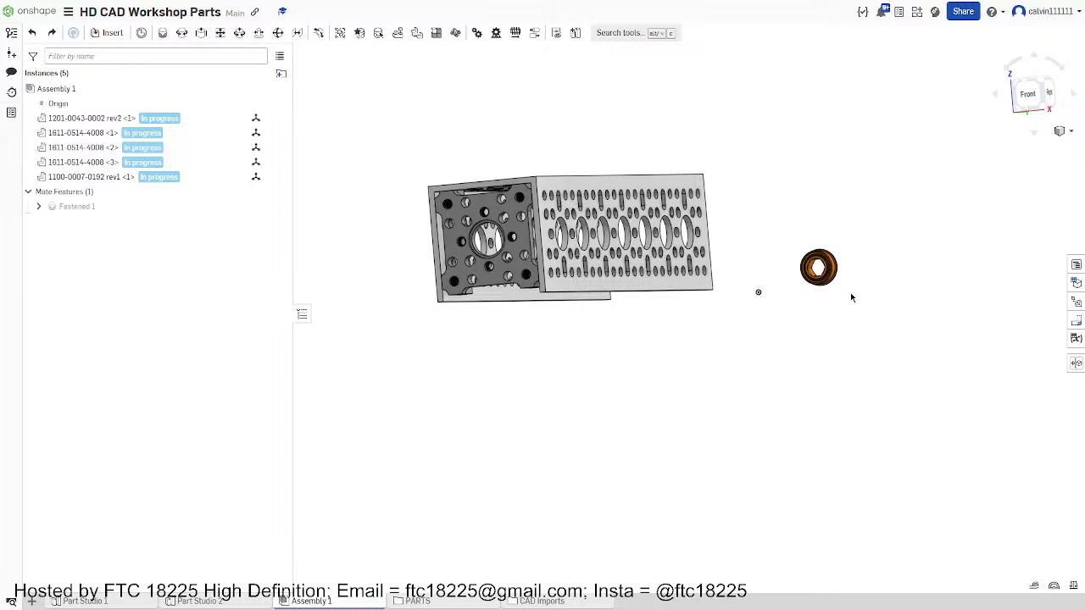
Step: Move the orange bearing to just below the lower edge of the channel and view it up close
drag(835, 281, 709, 383)
mouse_move(711, 382)
right_down()
mouse_move(654, 373)
mouse_move(708, 384)
right_up()
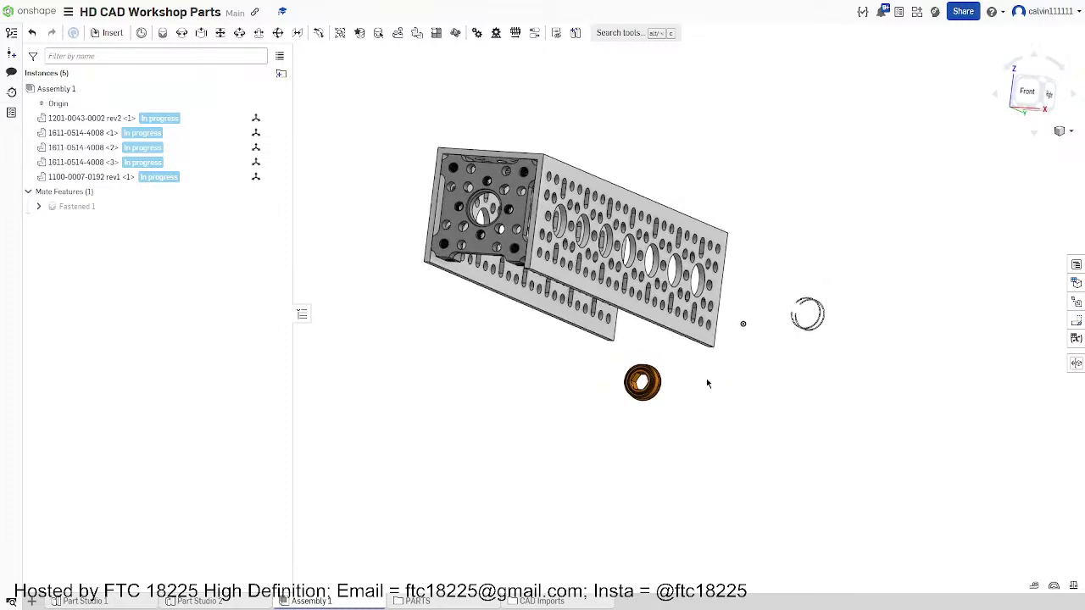
scroll(661, 386, up, 5)
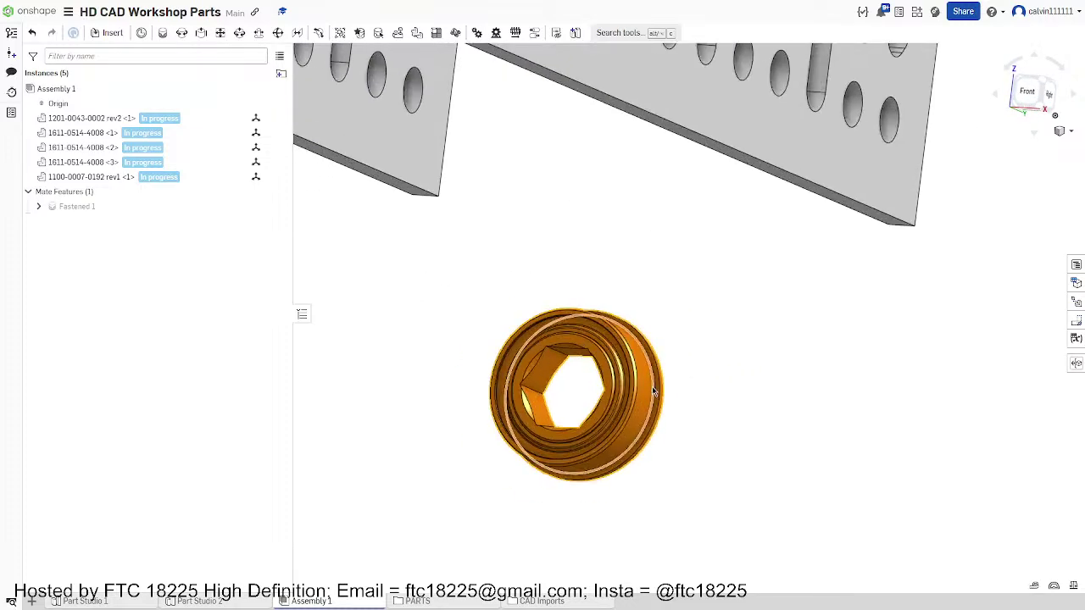
scroll(653, 392, up, 5)
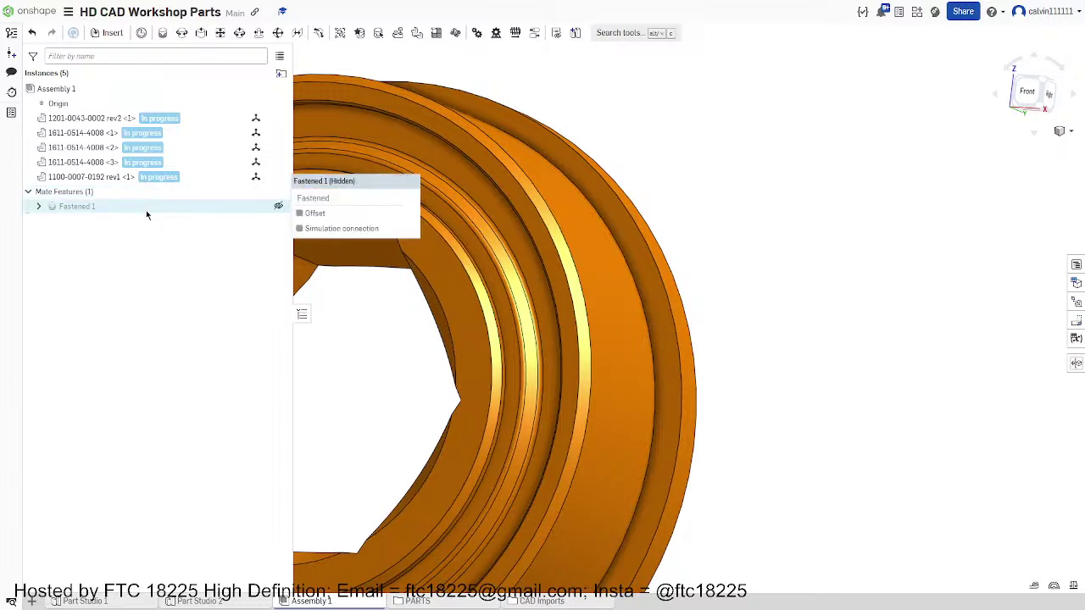
Step: Start a Revolute mate and inspect the recessed ledge around the mount's central hole
click(182, 36)
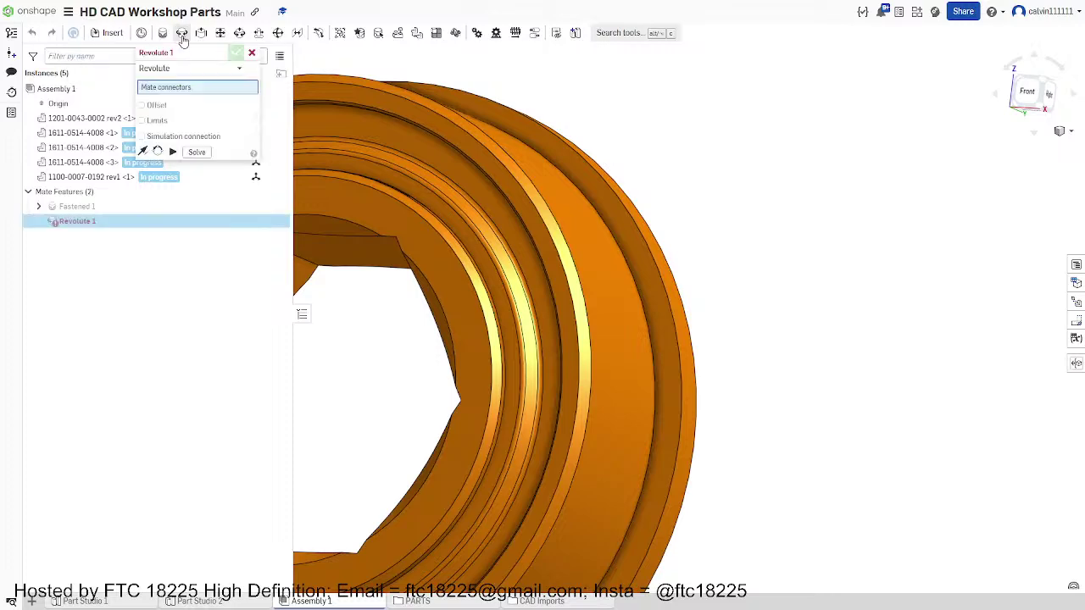
scroll(659, 235, down, 10)
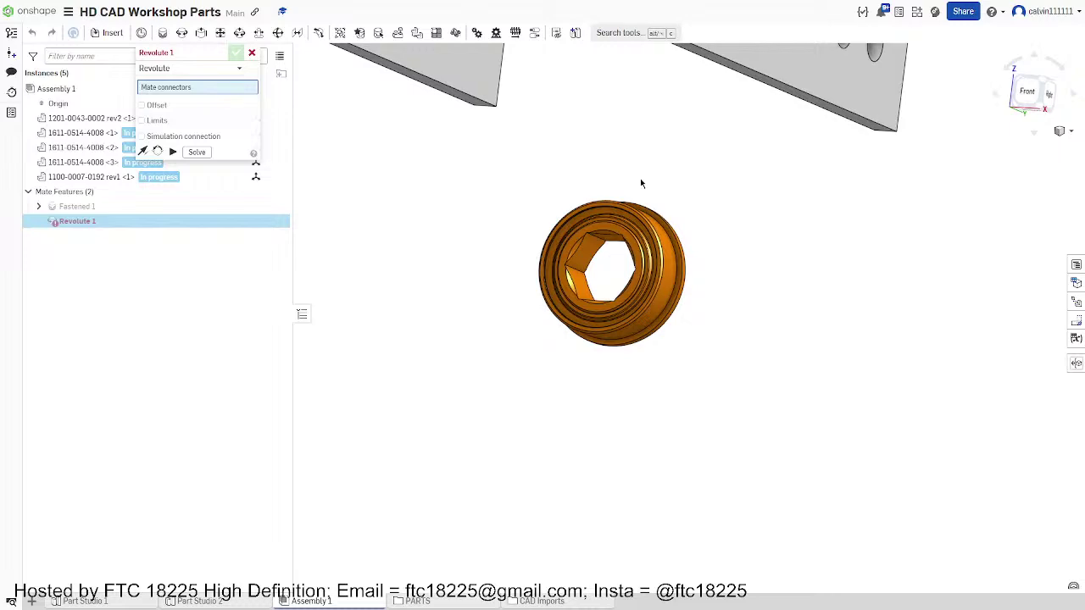
scroll(640, 184, up, 1)
middle_drag(606, 121, 663, 291)
scroll(663, 284, down, 1)
middle_drag(651, 195, 703, 305)
scroll(658, 284, down, 4)
right_drag(500, 183, 599, 160)
middle_drag(627, 157, 739, 205)
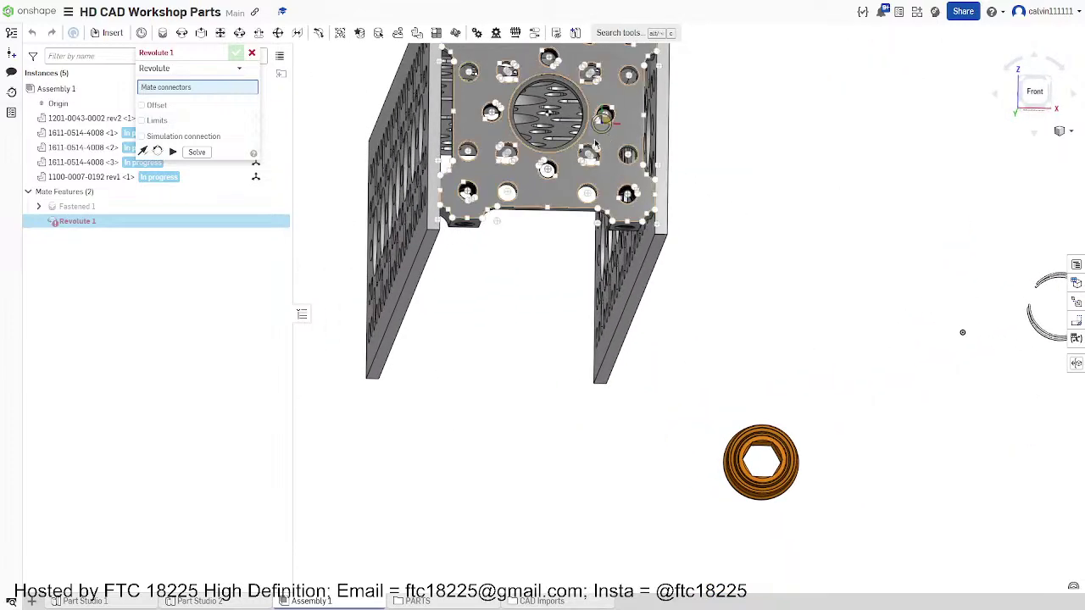
scroll(585, 89, up, 6)
scroll(572, 106, down, 6)
scroll(664, 156, up, 6)
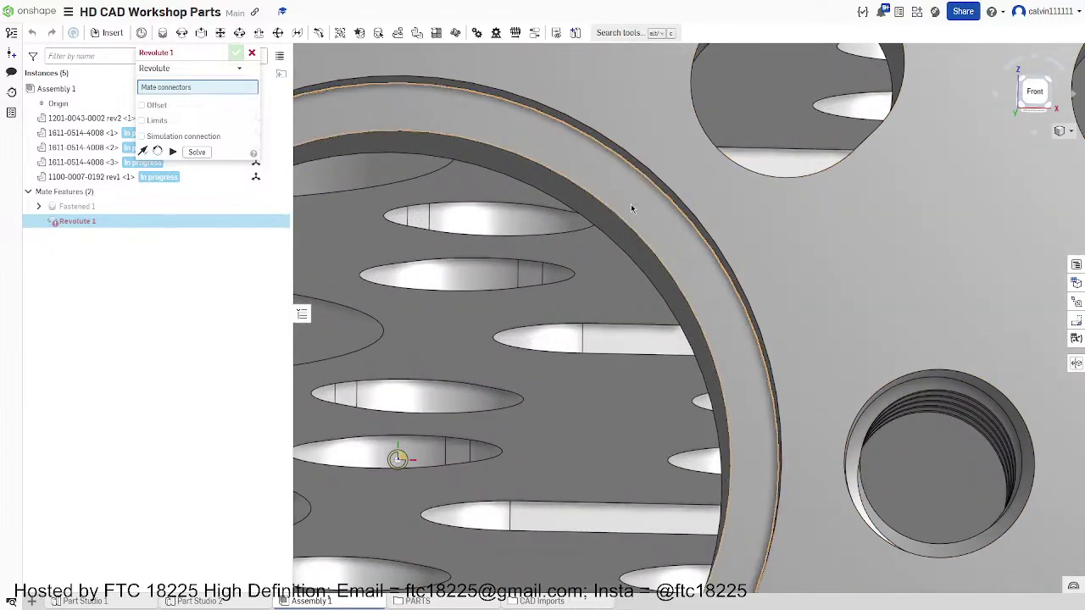
scroll(753, 281, down, 8)
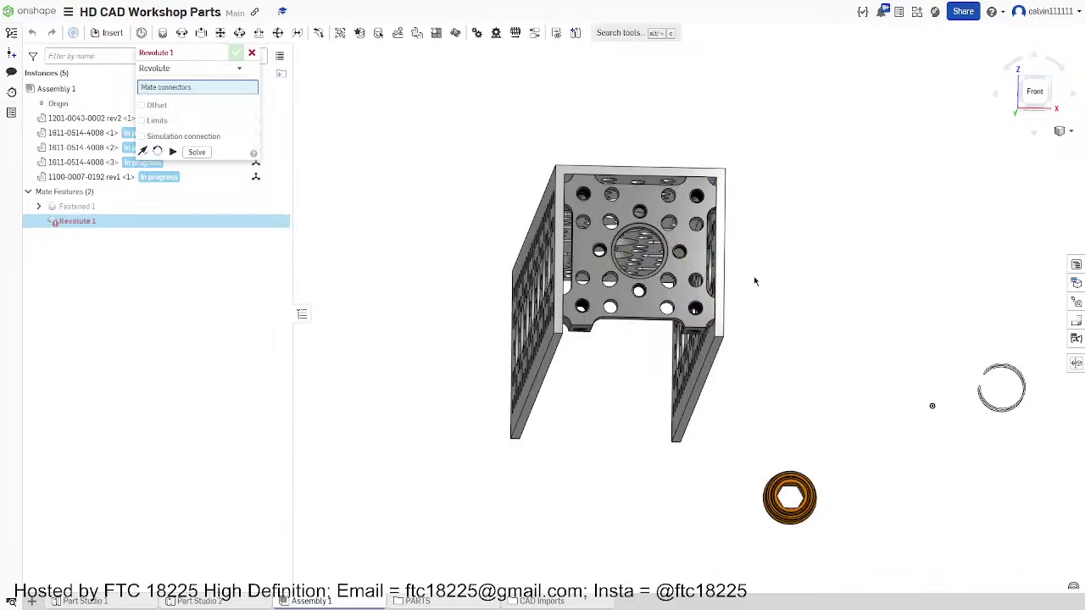
Step: Use the inner side of the orange bearing's flange as the first mate connector
middle_drag(754, 284, 703, 172)
scroll(748, 338, up, 5)
middle_drag(757, 430, 769, 290)
right_drag(604, 380, 690, 418)
scroll(798, 461, up, 6)
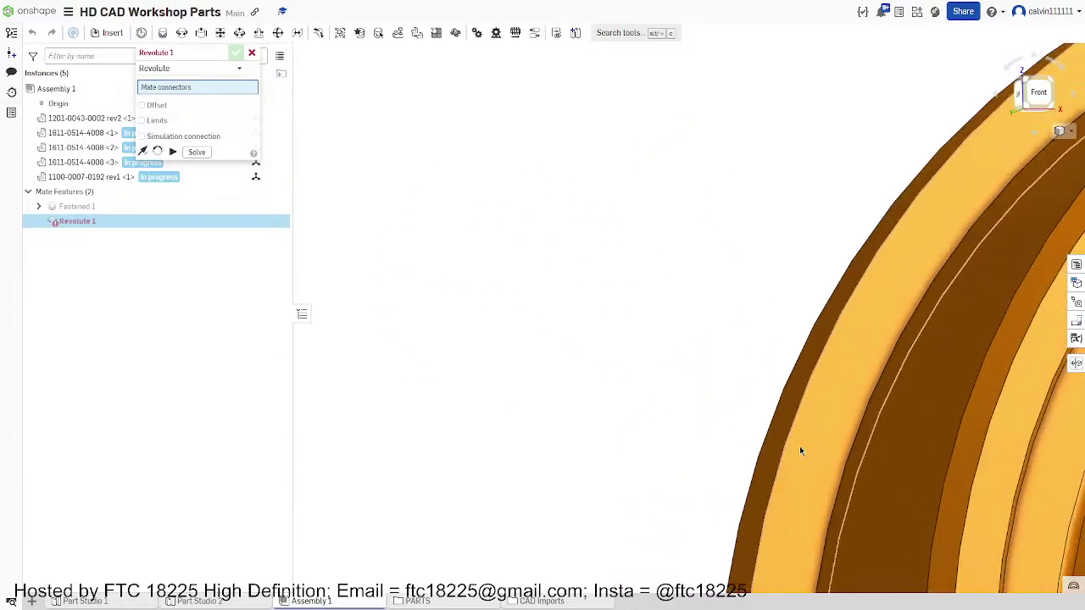
scroll(800, 449, down, 6)
mouse_move(804, 444)
right_down()
mouse_move(846, 447)
mouse_move(823, 439)
right_up()
scroll(809, 436, up, 8)
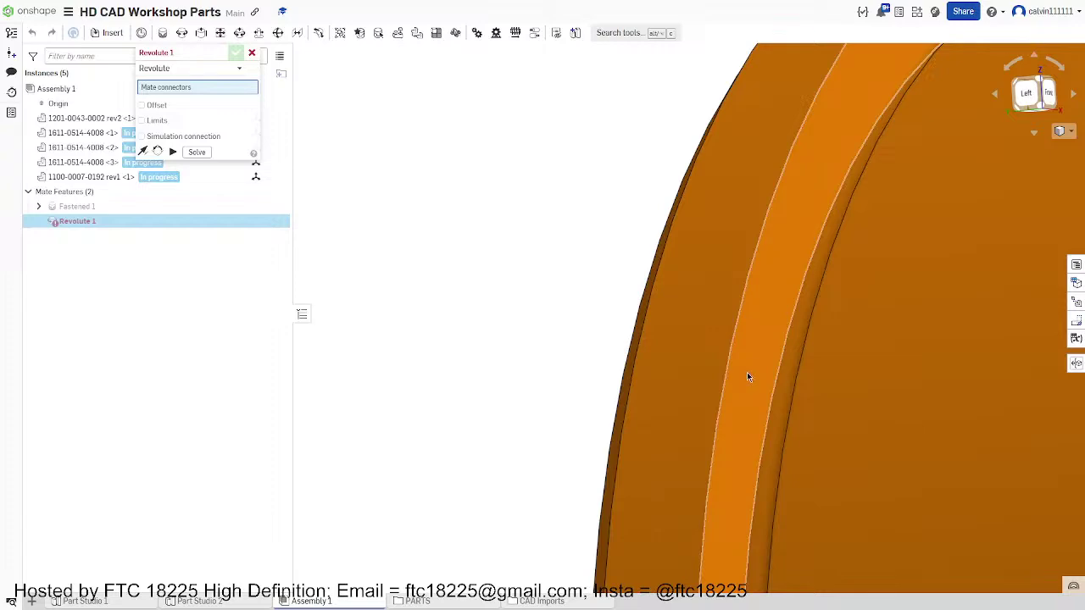
scroll(747, 368, down, 5)
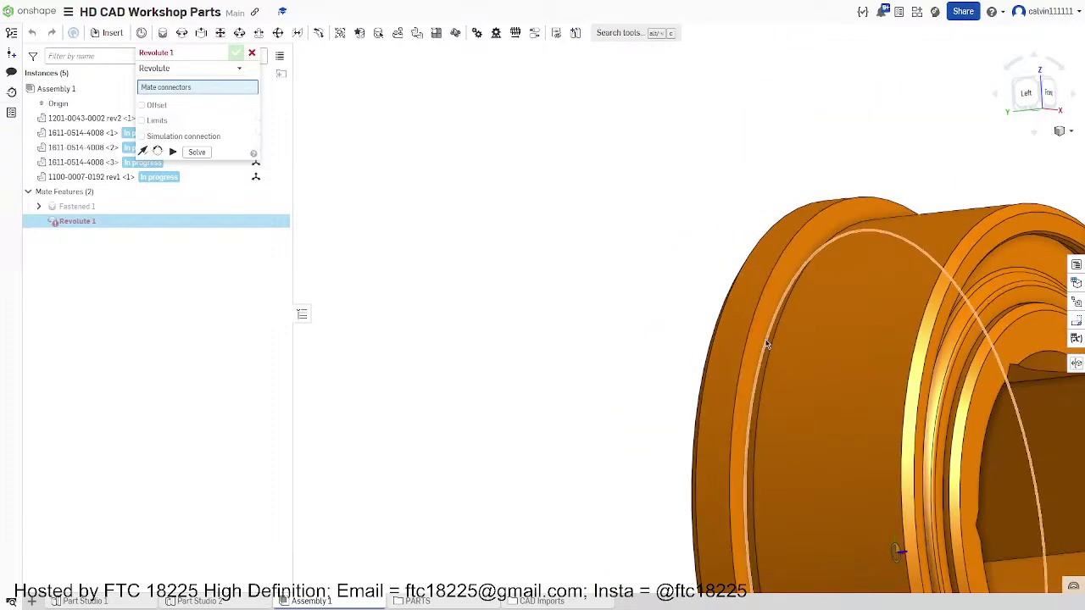
click(752, 332)
Step: Use the recessed ledge of the mount's central hole as the second mate connector
scroll(645, 337, down, 8)
middle_drag(585, 324, 733, 402)
right_drag(901, 315, 858, 303)
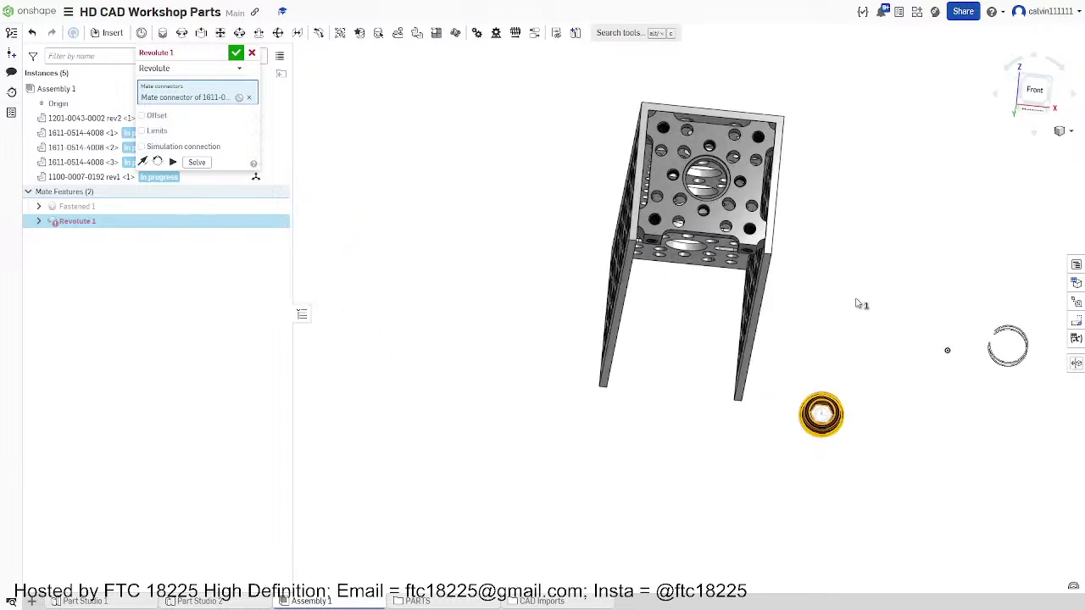
scroll(704, 168, up, 10)
scroll(702, 168, up, 5)
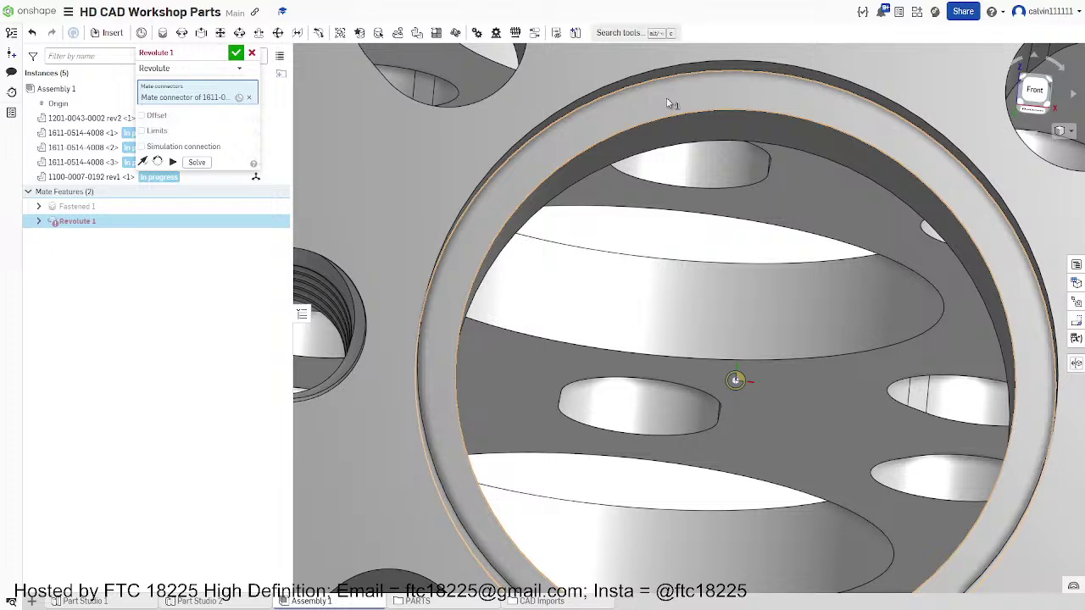
right_drag(676, 119, 673, 104)
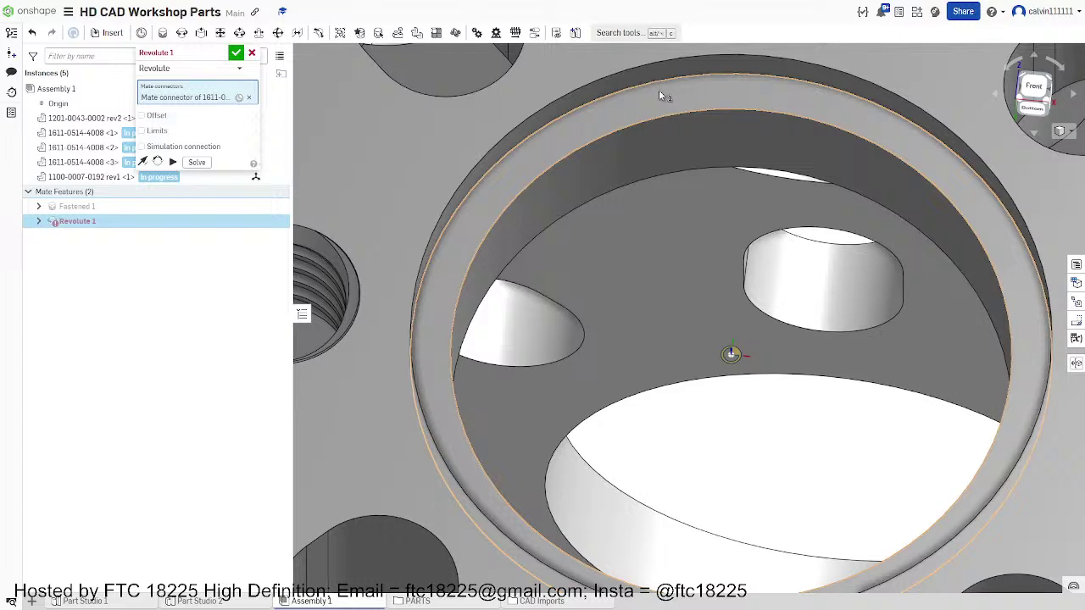
click(659, 90)
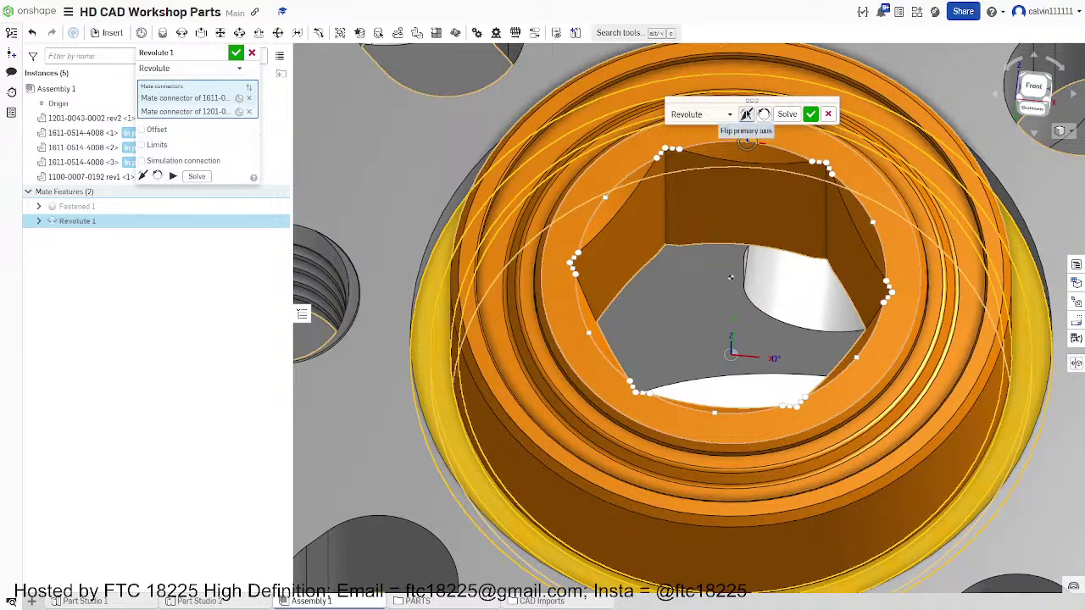
Step: Flip the Revolute mate's primary axis so the bearing body sits inside the mount's hole, and accept the mate
click(746, 141)
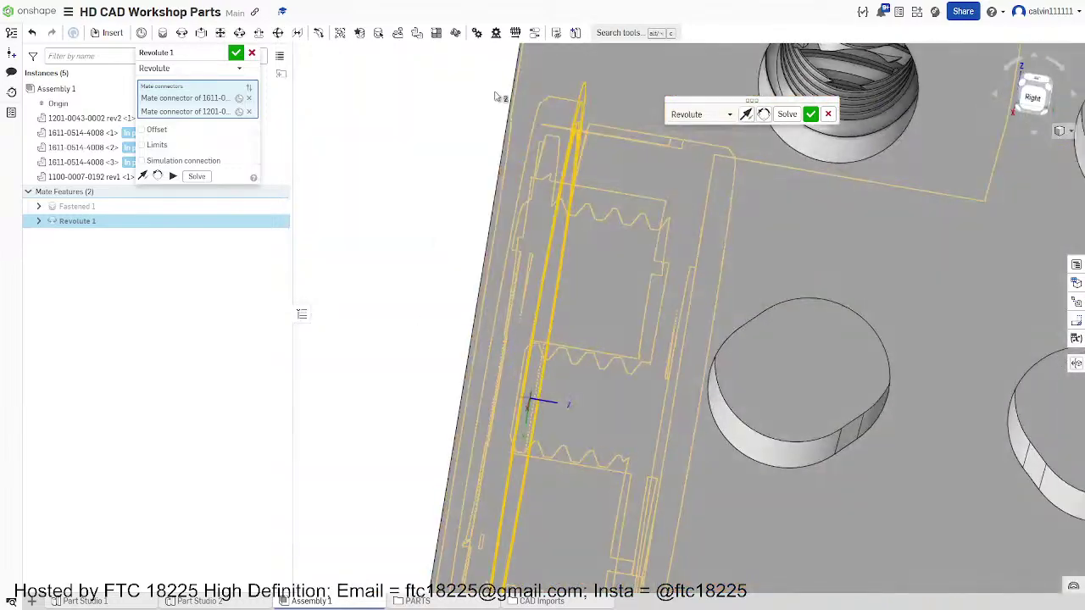
right_drag(497, 96, 527, 176)
scroll(517, 183, down, 5)
middle_drag(517, 185, 761, 226)
scroll(592, 233, up, 5)
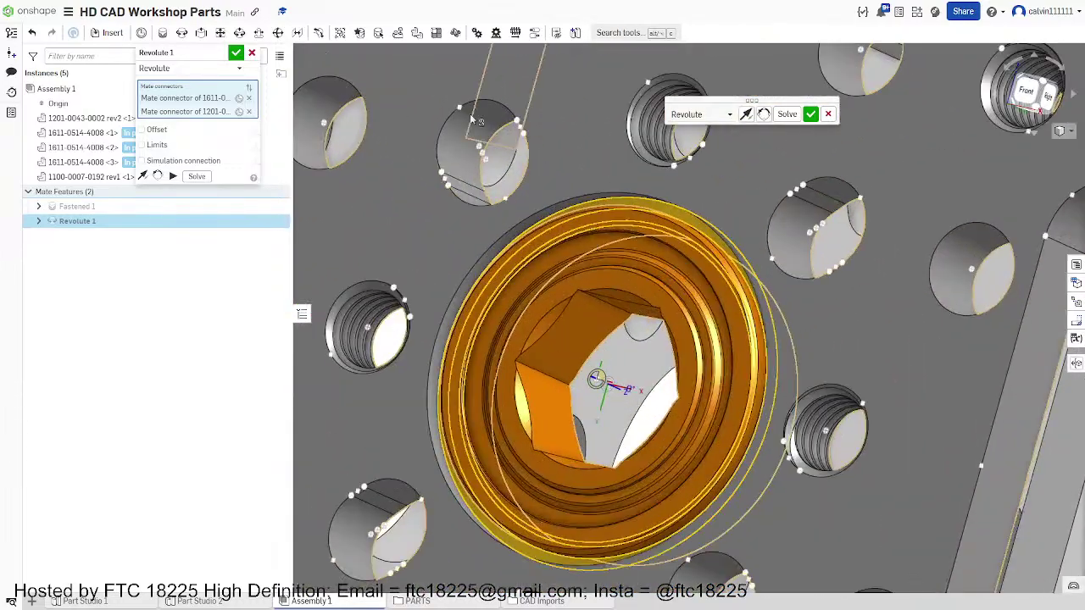
click(237, 52)
drag(636, 266, 641, 208)
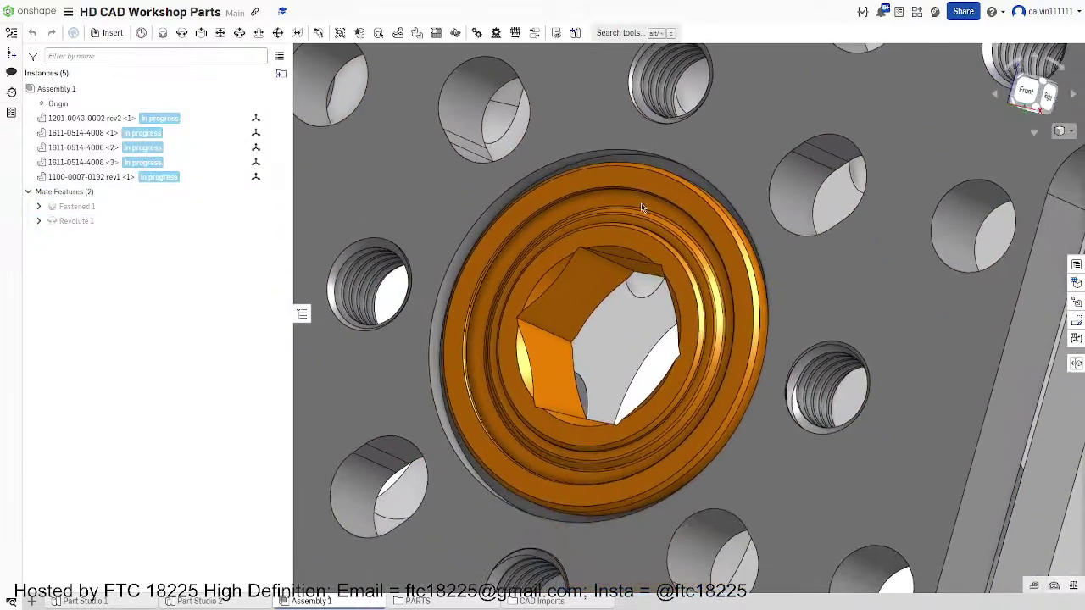
scroll(679, 210, down, 5)
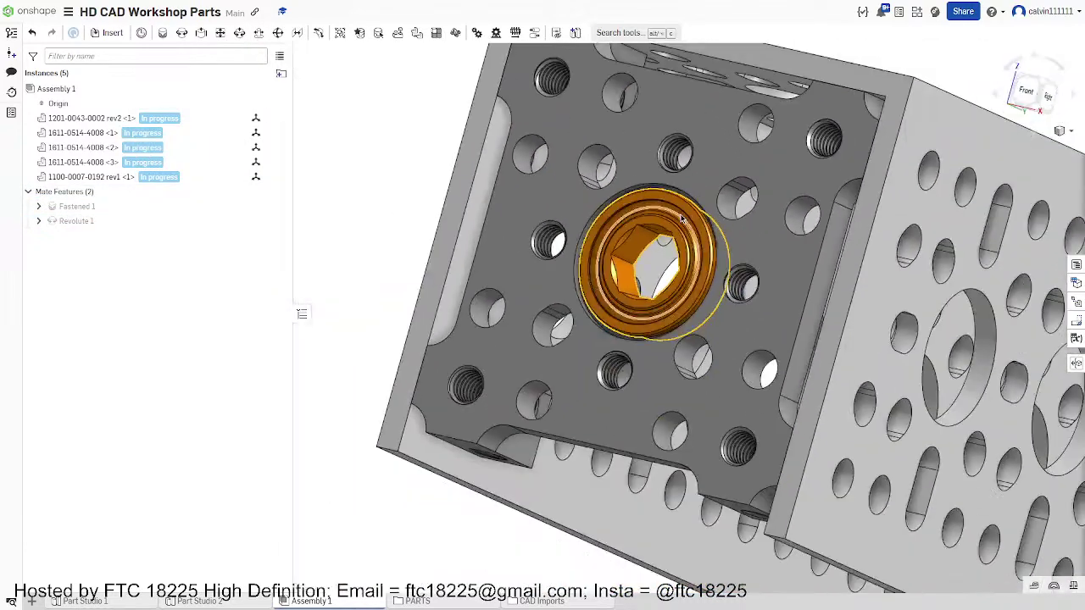
scroll(681, 218, down, 5)
right_drag(690, 212, 703, 194)
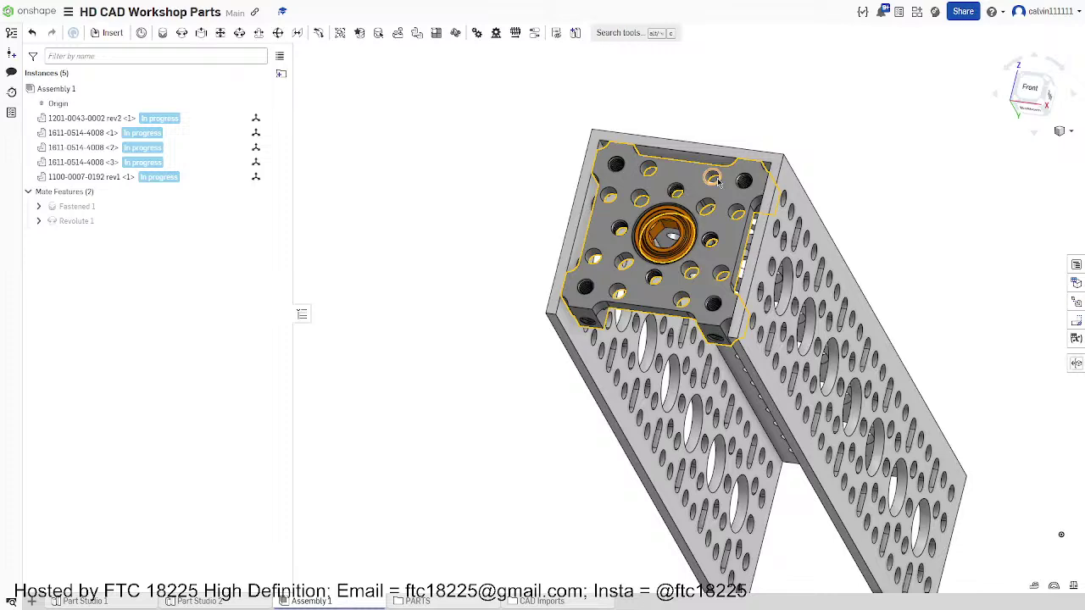
scroll(538, 135, down, 3)
middle_drag(749, 227, 639, 182)
right_drag(748, 225, 748, 275)
scroll(746, 276, up, 3)
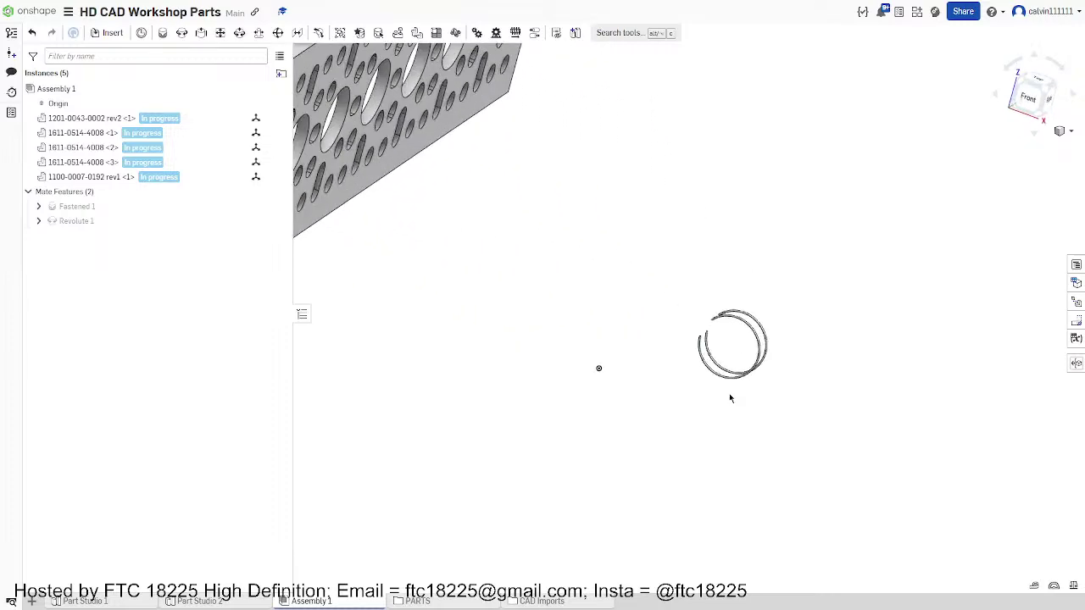
scroll(738, 314, up, 3)
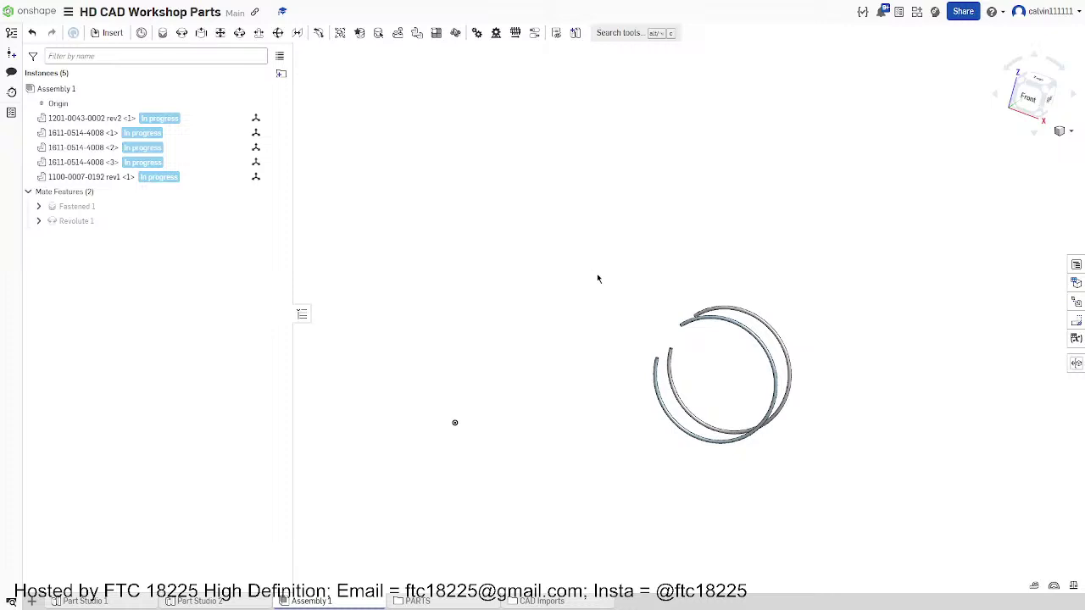
drag(557, 258, 844, 479)
key(Delete)
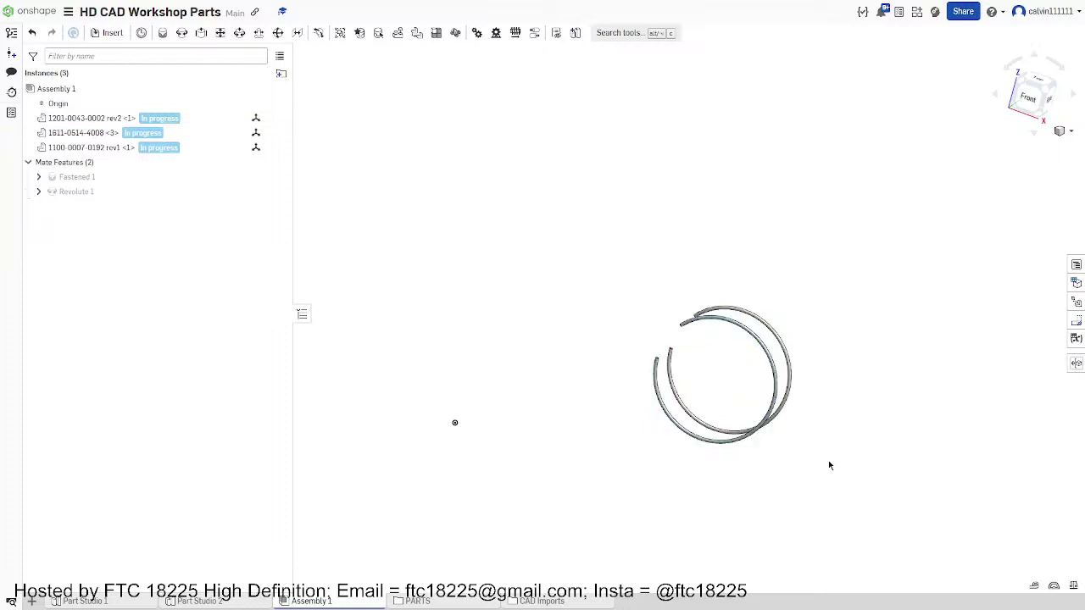
drag(622, 300, 861, 466)
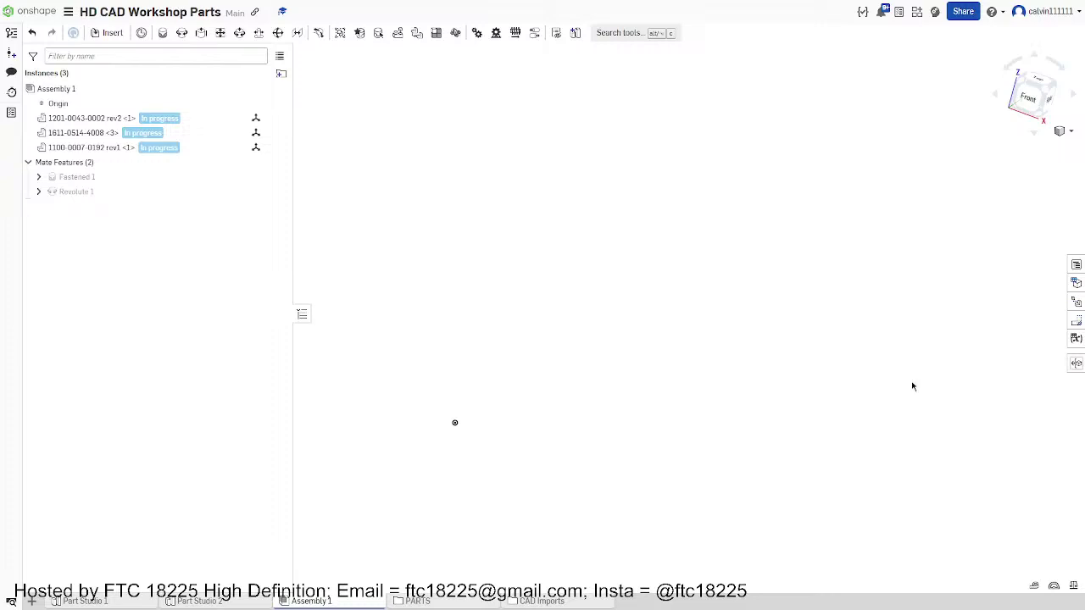
mouse_move(874, 414)
right_down()
mouse_move(853, 416)
mouse_move(915, 423)
mouse_move(882, 417)
right_up()
right_click(883, 417)
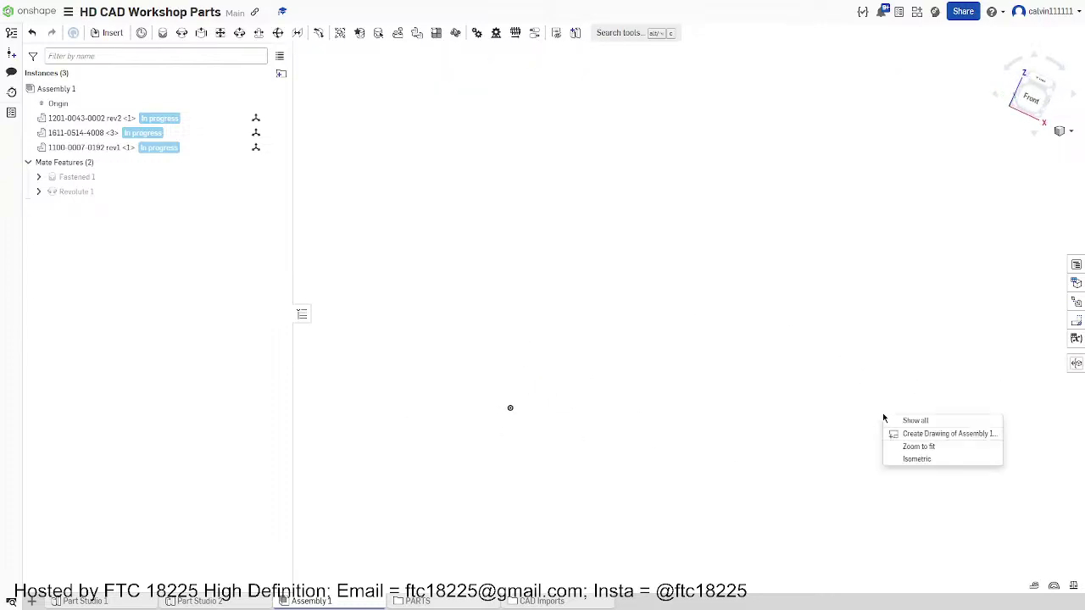
click(819, 383)
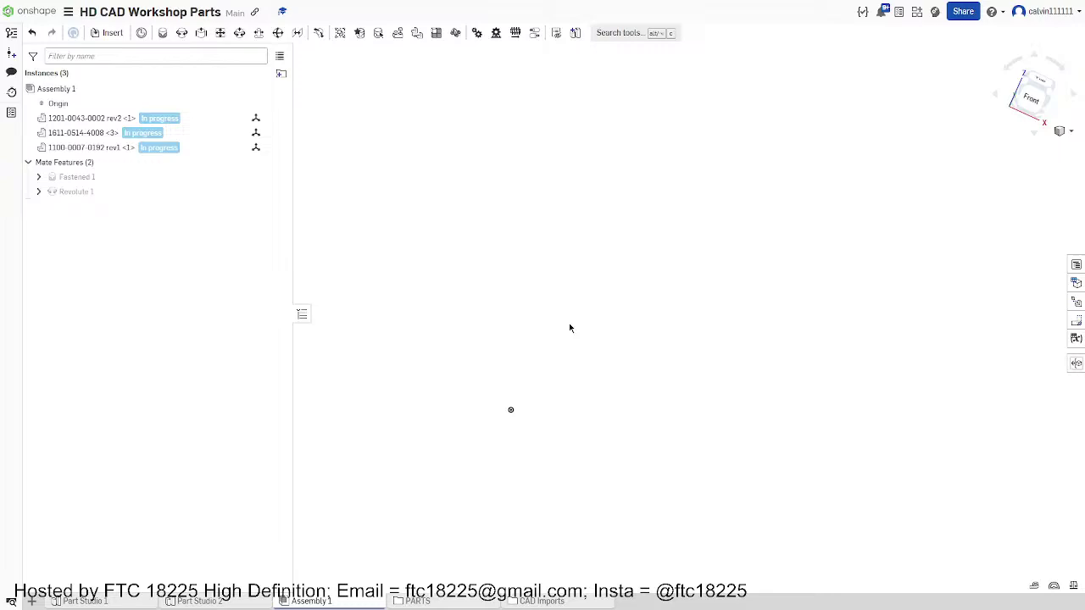
Step: Examine how the bearing sits in the mount at the end of the channel
middle_drag(555, 308, 854, 313)
scroll(848, 312, down, 5)
mouse_move(782, 302)
middle_down()
mouse_move(819, 368)
mouse_move(802, 368)
mouse_move(779, 411)
middle_up()
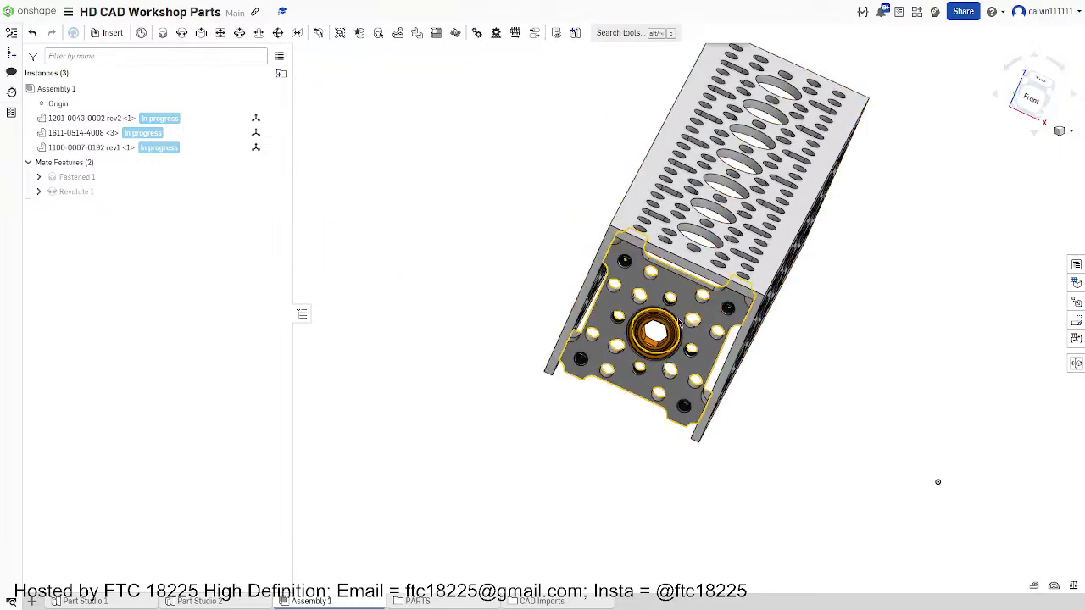
middle_drag(508, 256, 503, 290)
right_drag(634, 282, 633, 309)
scroll(636, 314, up, 6)
scroll(654, 325, down, 5)
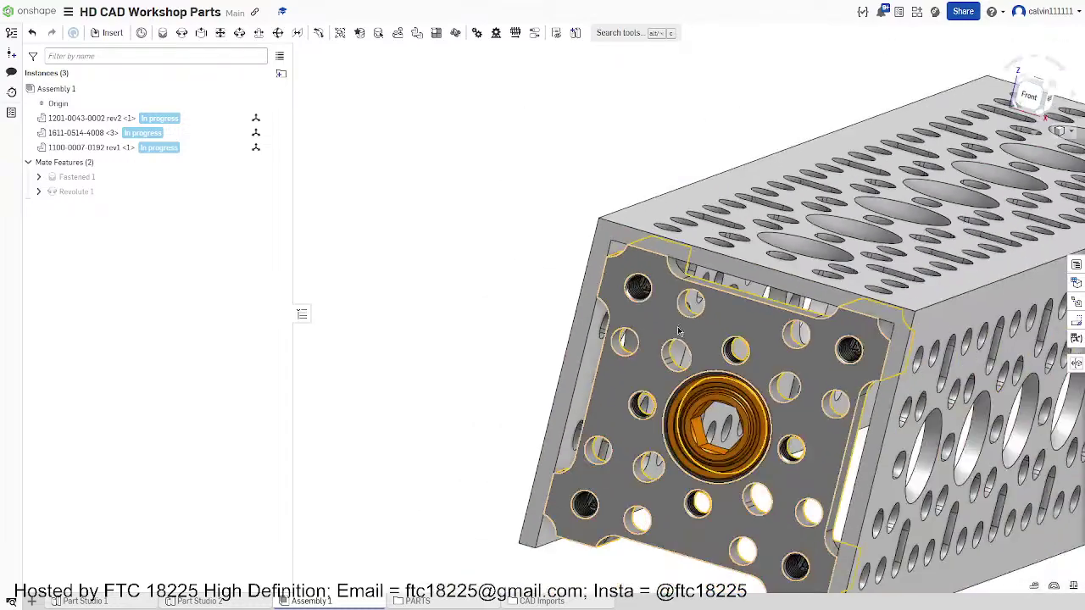
scroll(678, 356, up, 5)
middle_drag(744, 407, 627, 293)
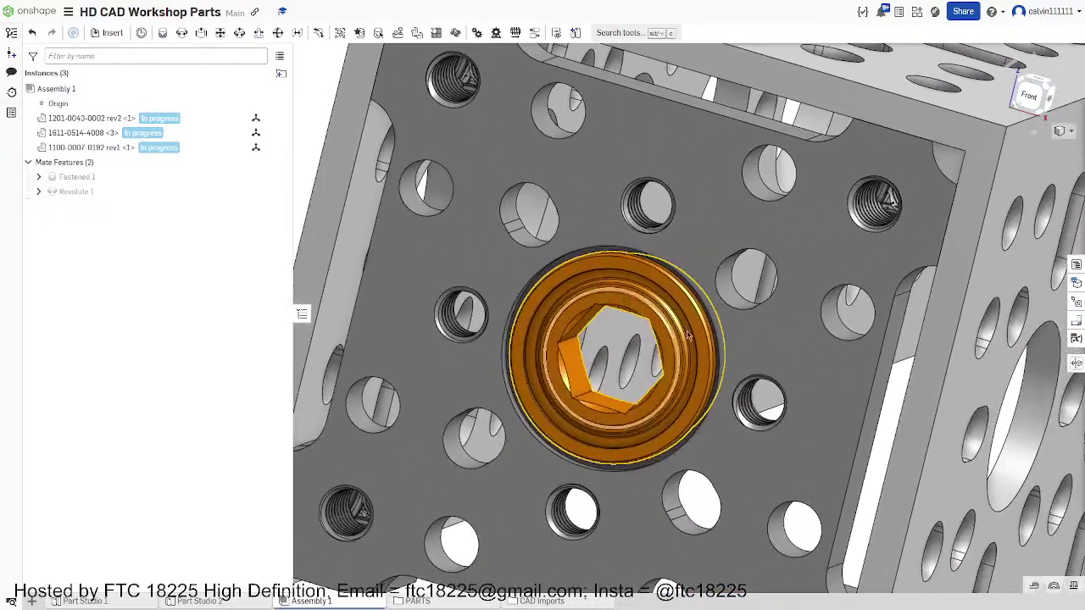
scroll(738, 338, down, 5)
middle_drag(723, 319, 638, 303)
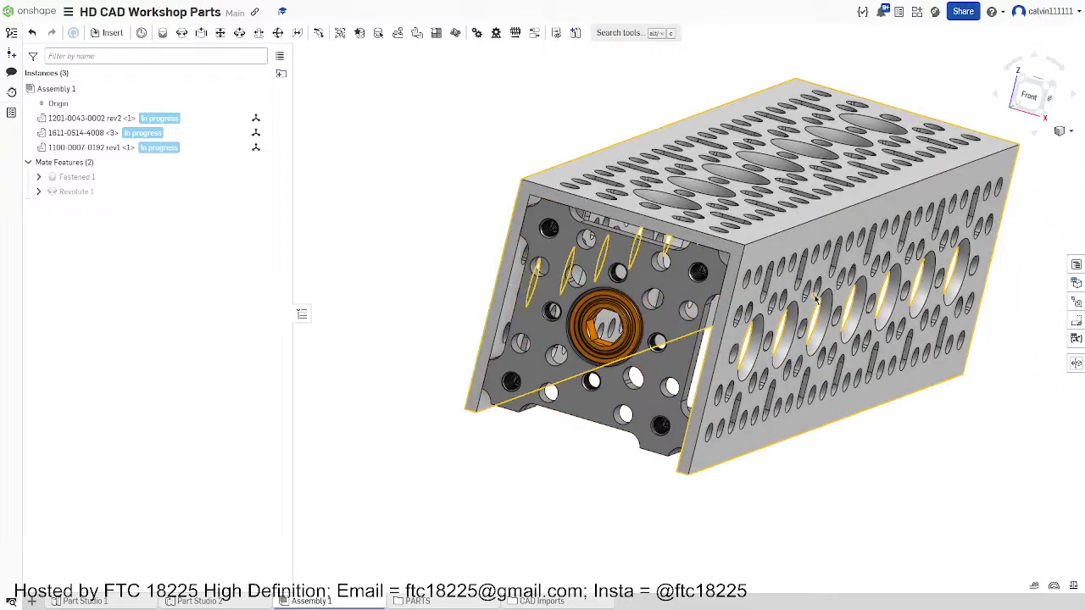
right_click(833, 237)
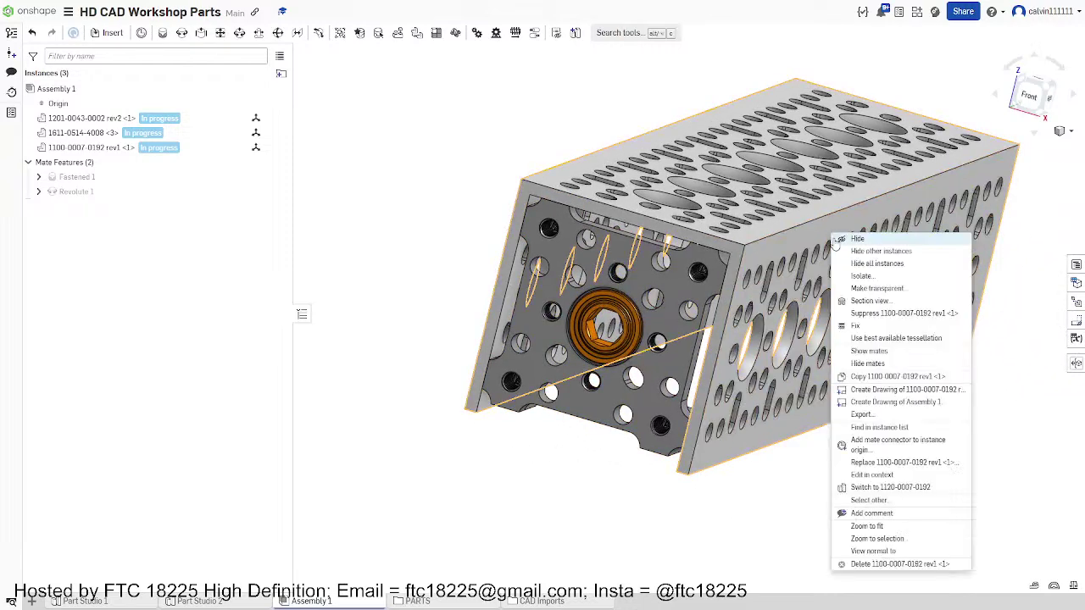
click(858, 326)
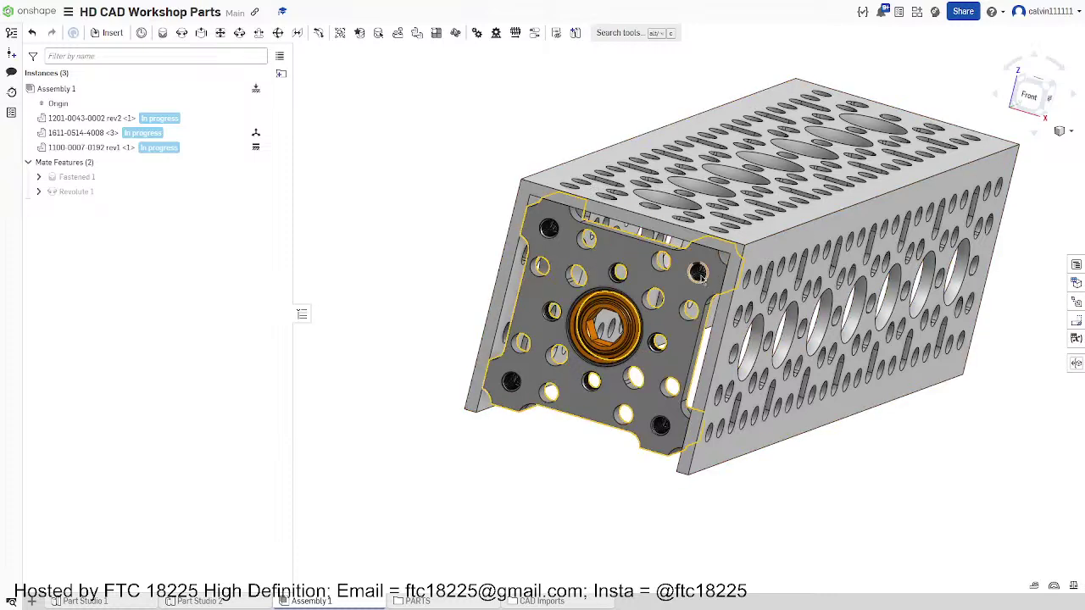
scroll(610, 311, up, 5)
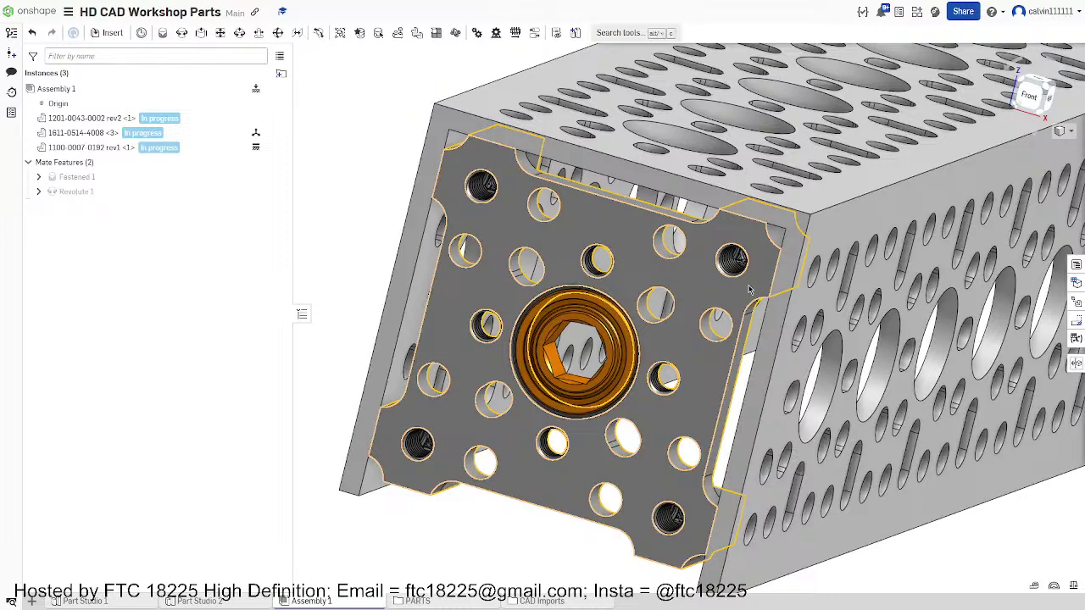
right_click(831, 308)
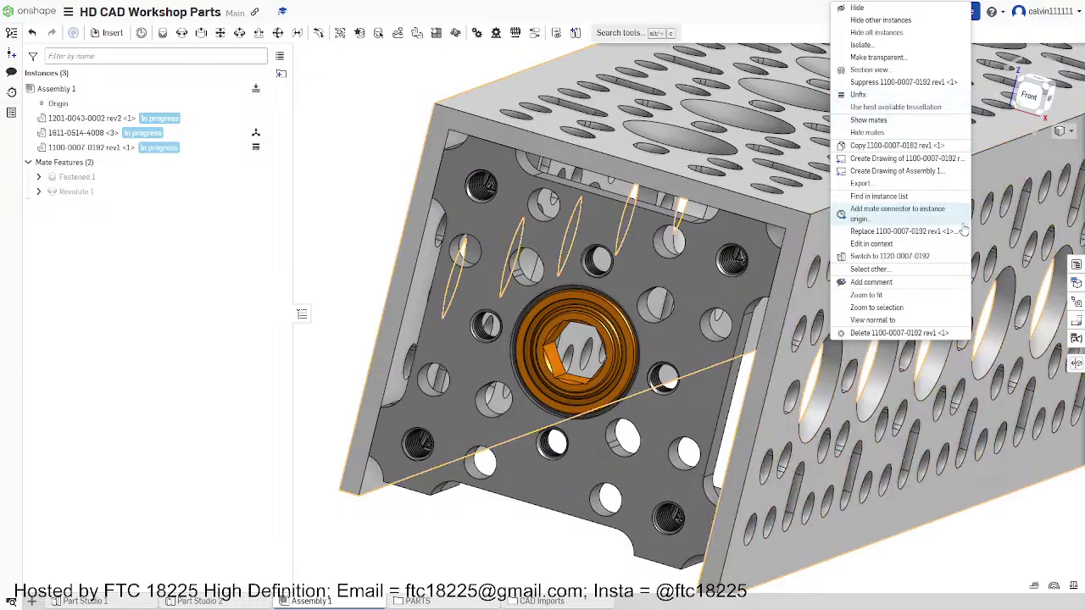
click(890, 95)
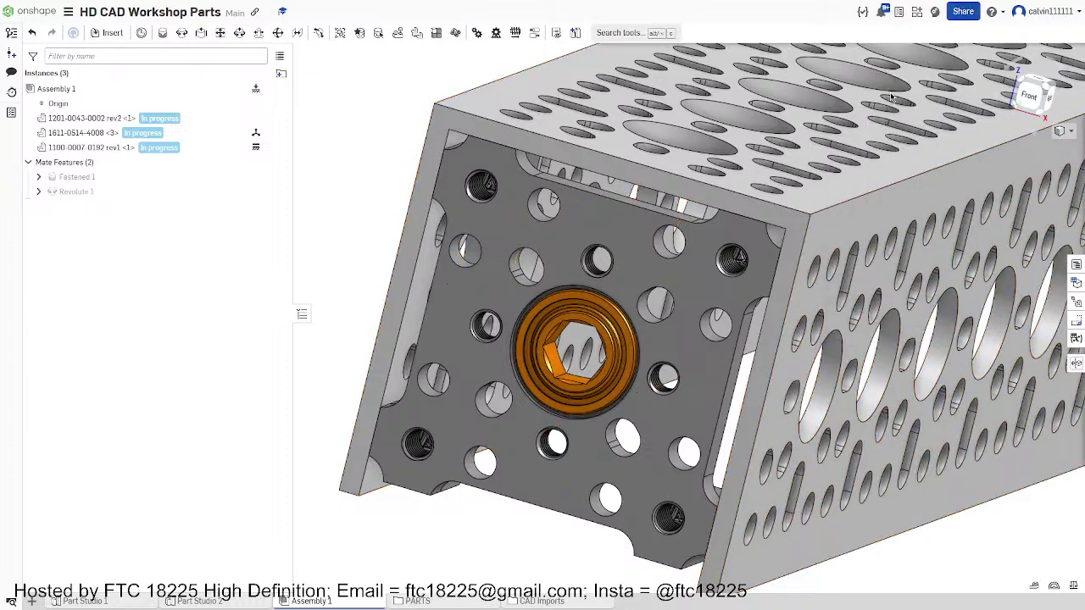
right_click(882, 212)
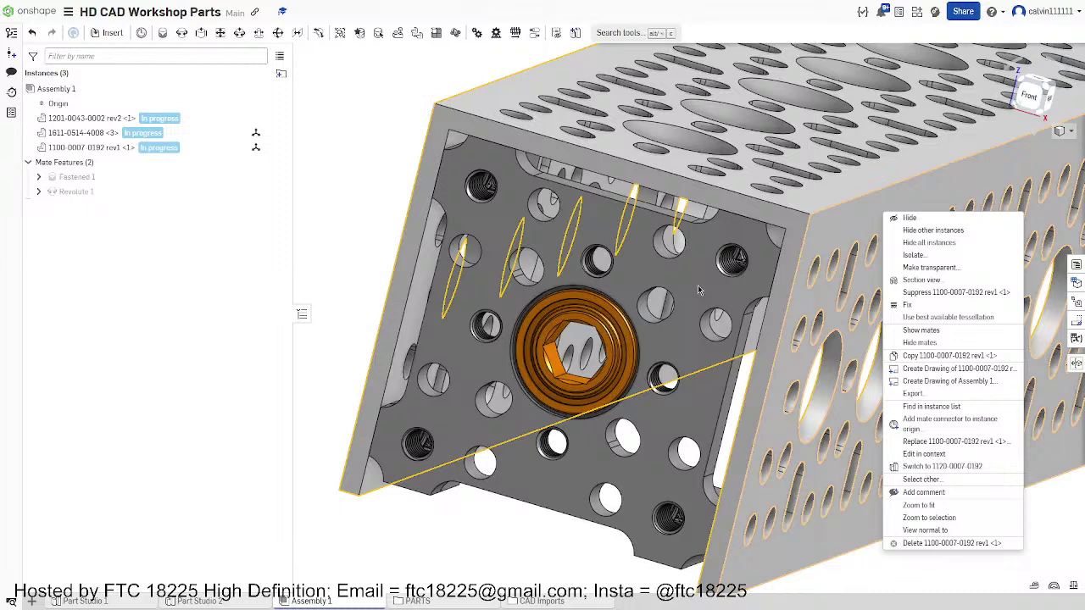
click(390, 151)
mouse_move(390, 148)
right_down()
mouse_move(405, 171)
mouse_move(386, 126)
mouse_move(383, 138)
right_up()
scroll(383, 138, down, 5)
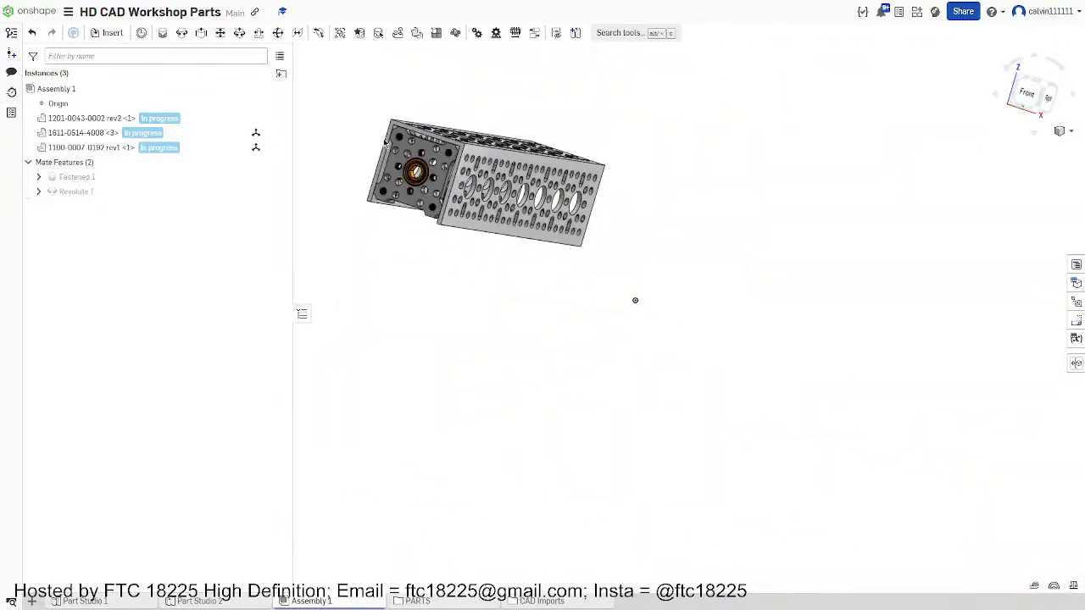
scroll(437, 140, up, 5)
scroll(438, 139, down, 6)
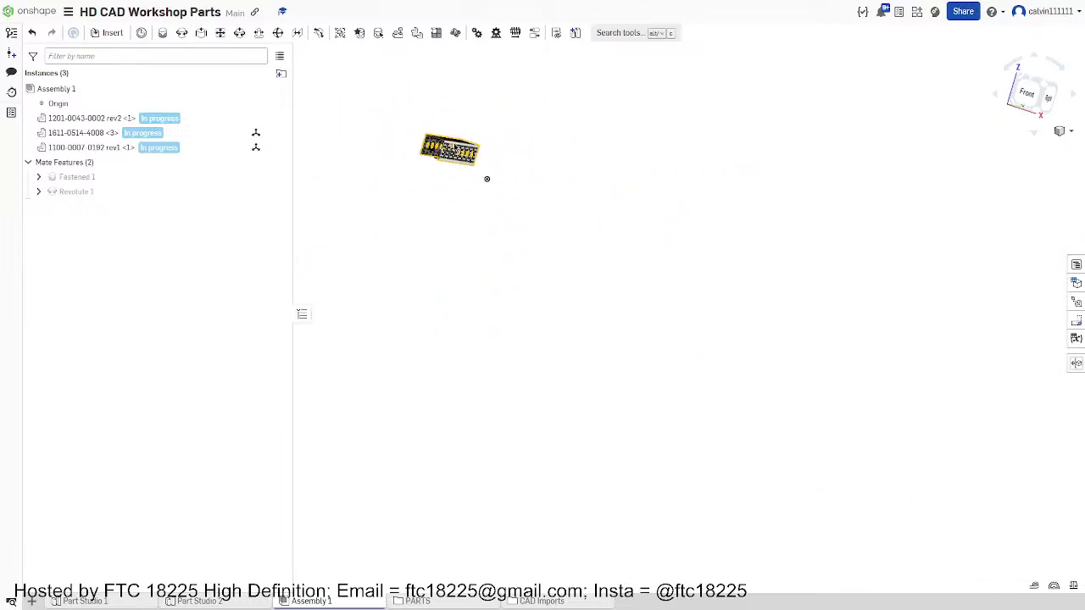
scroll(439, 140, up, 5)
mouse_move(607, 229)
middle_down()
mouse_move(522, 229)
mouse_move(606, 229)
middle_up()
key(ctrl+shift+Right)
key(ctrl+shift+Up)
key(ctrl+shift+Down)
key(ctrl+shift+Down)
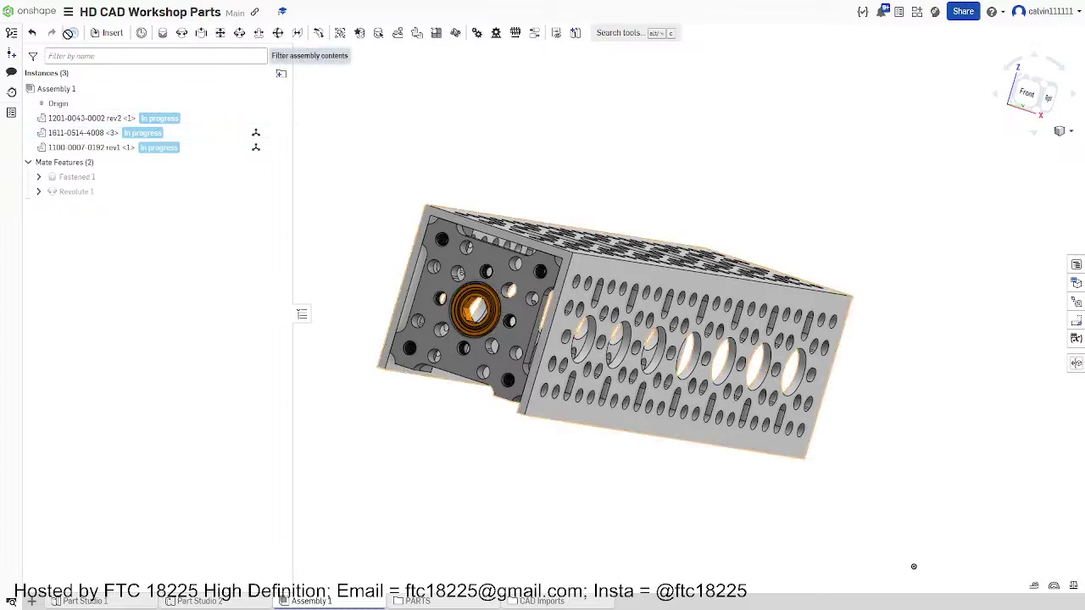
Step: Leave the document for the documents page and browse the publicly shared documents
click(37, 23)
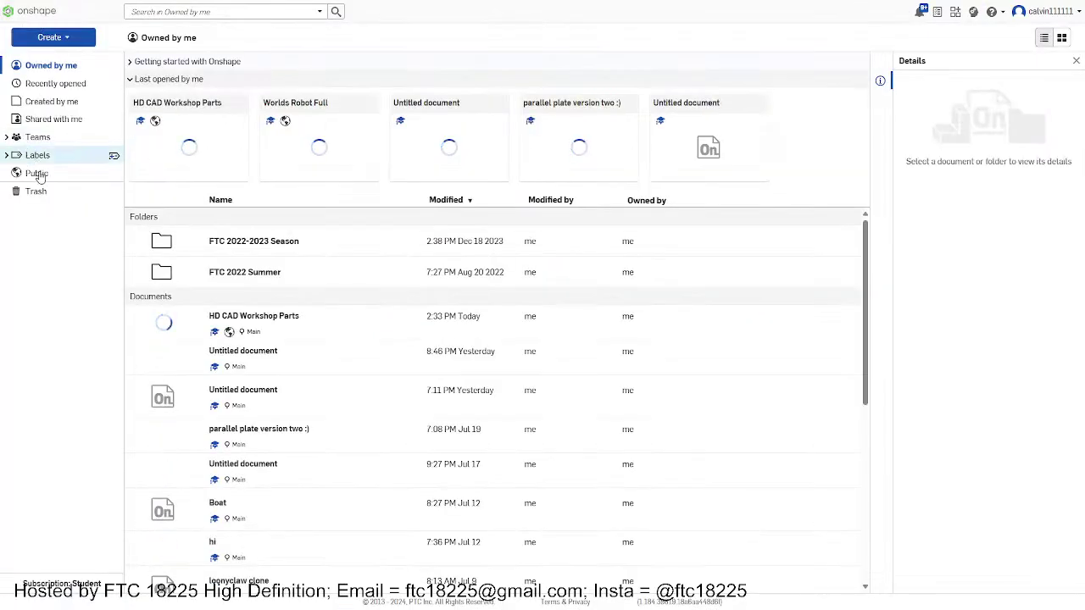
click(38, 174)
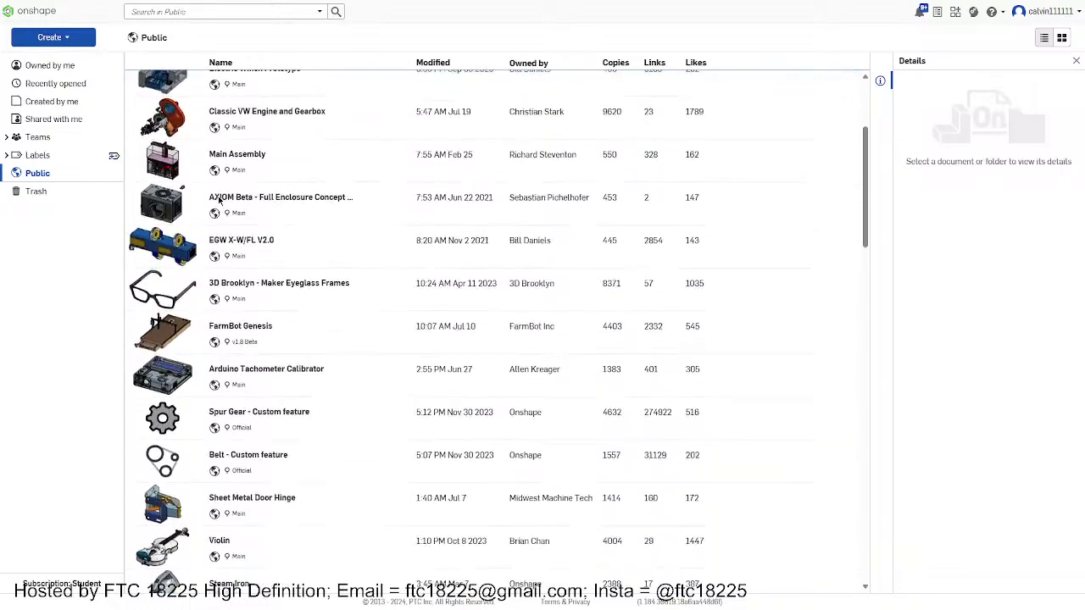
scroll(299, 265, down, 4)
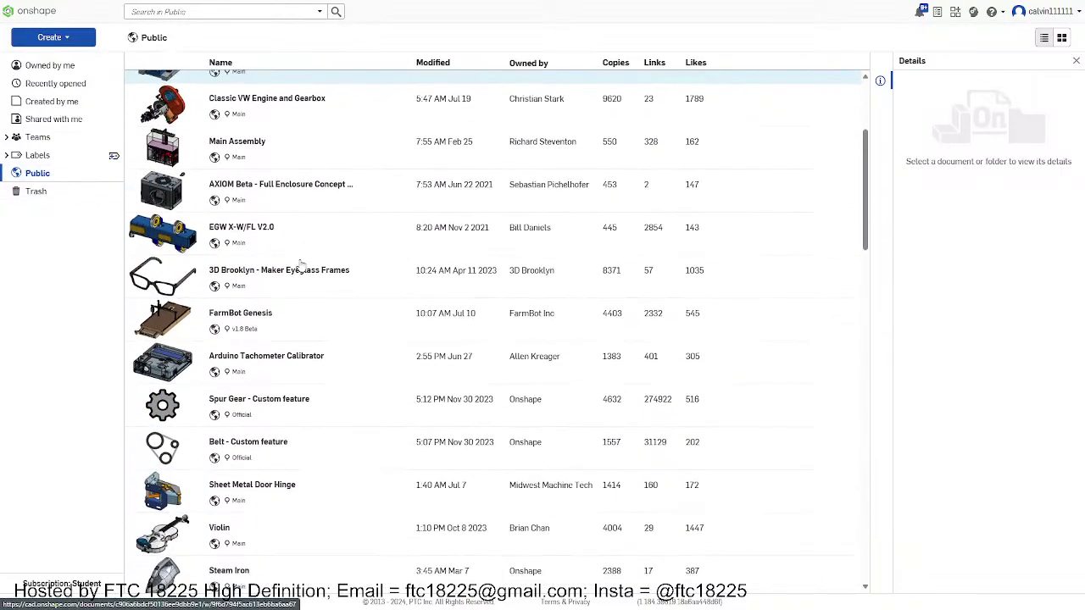
scroll(299, 263, up, 4)
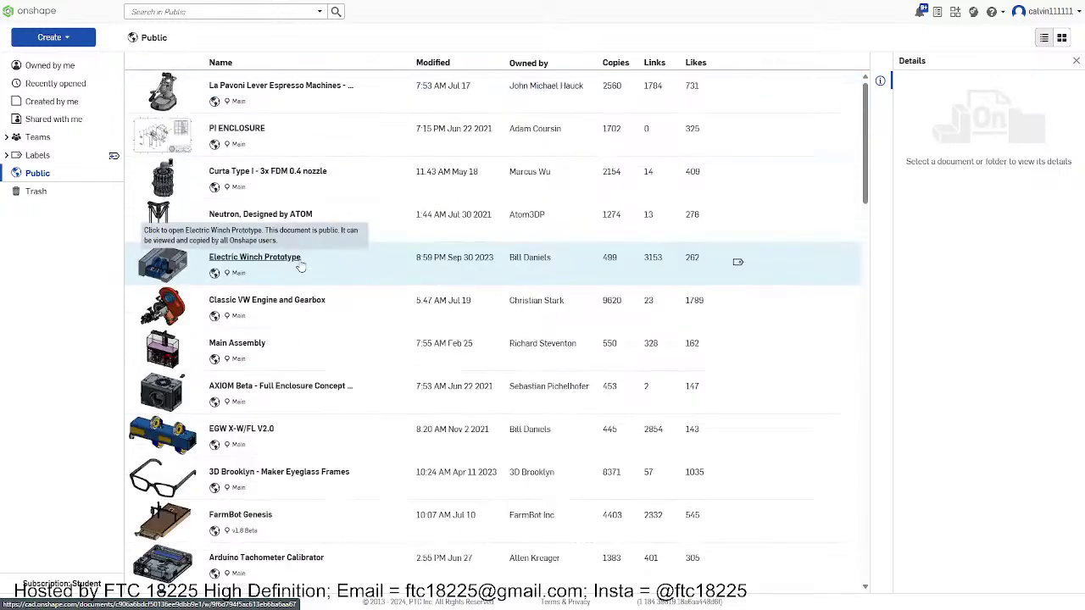
Step: Search the public documents for "timing belt generation"
click(189, 11)
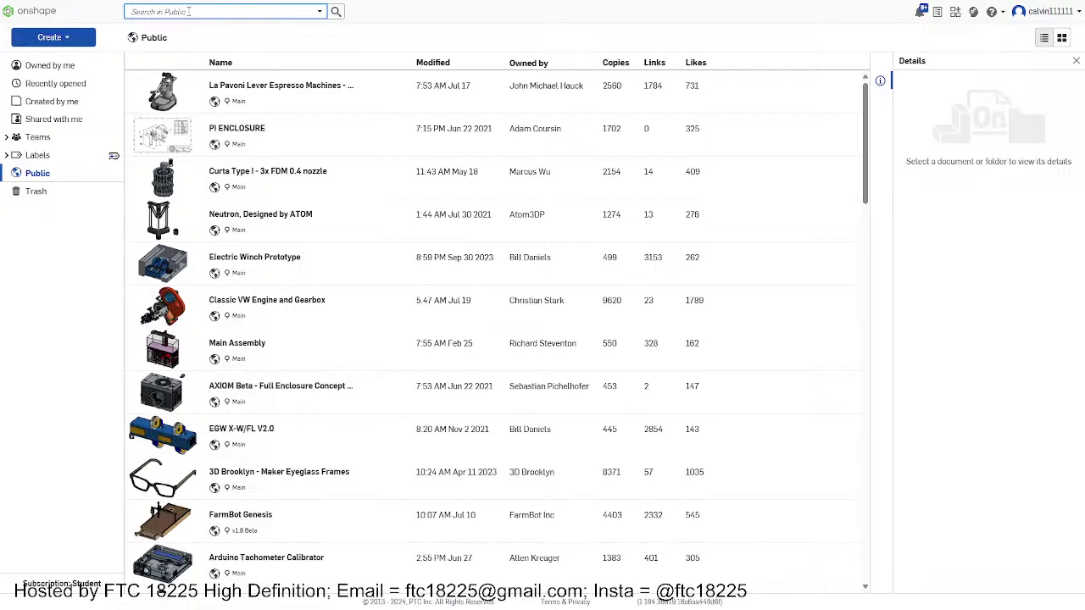
text(ftc)
key(BackSpace)
key(BackSpace)
key(BackSpace)
text(ha)
key(BackSpace)
key(BackSpace)
text(timing belt generation)
key(Return)
Step: Search the public documents for "pulley generation" instead
triple_click(193, 11)
text(pulley g)
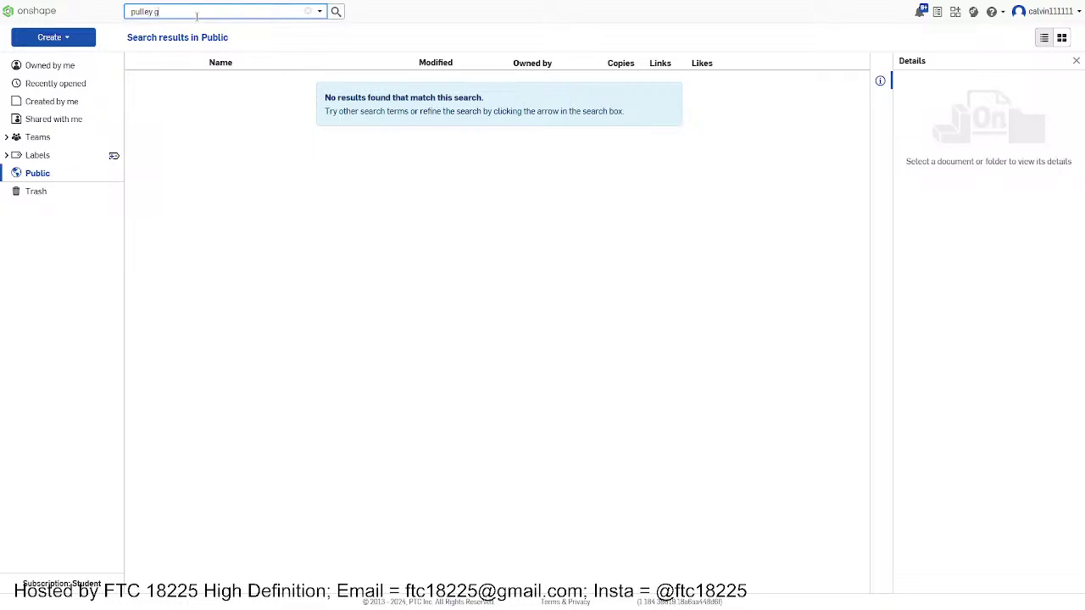
text(eneration)
key(Return)
Step: Replace the search term with "belt gen" and run the public document search
triple_click(197, 12)
key(BackSpace)
text(belt gen)
key(Return)
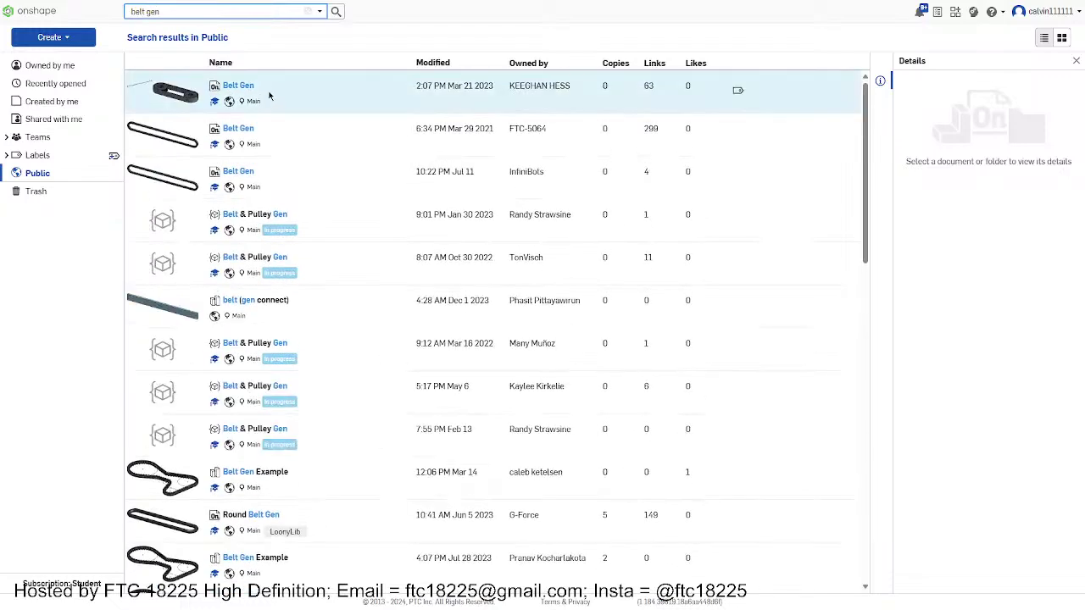
Step: Look through the belt generator search results and show the details of a Belt Gen Example entry
scroll(371, 263, down, 6)
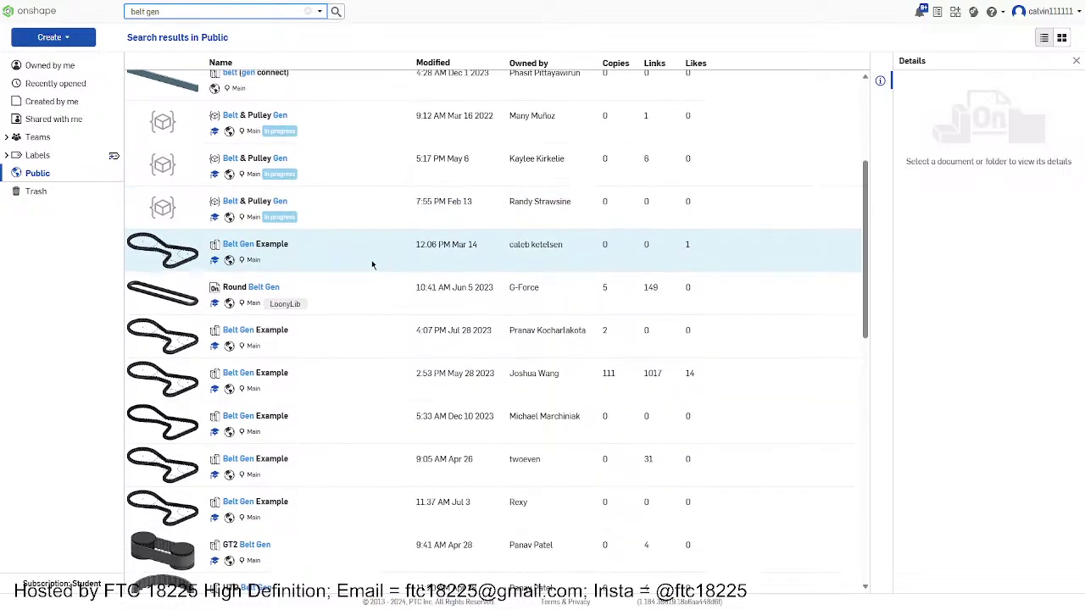
scroll(371, 265, down, 2)
scroll(371, 266, up, 8)
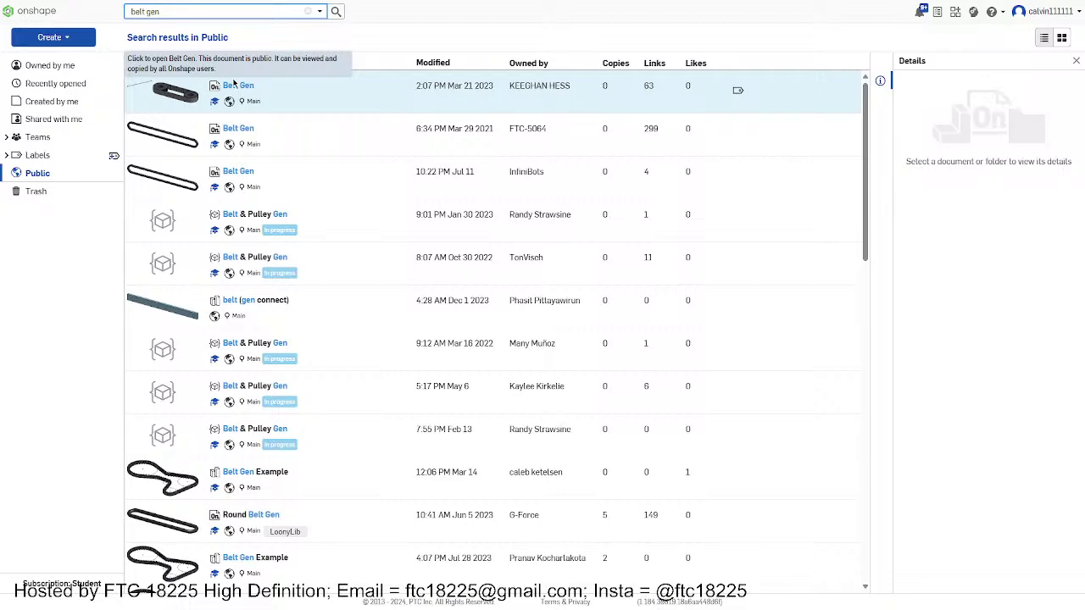
scroll(249, 145, down, 8)
scroll(250, 153, down, 5)
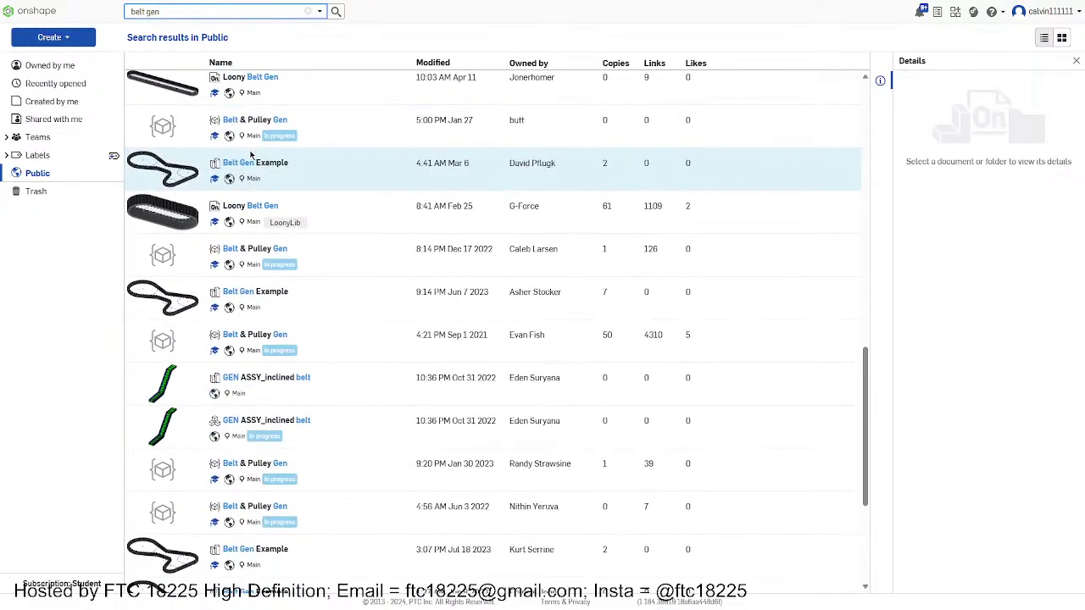
click(251, 153)
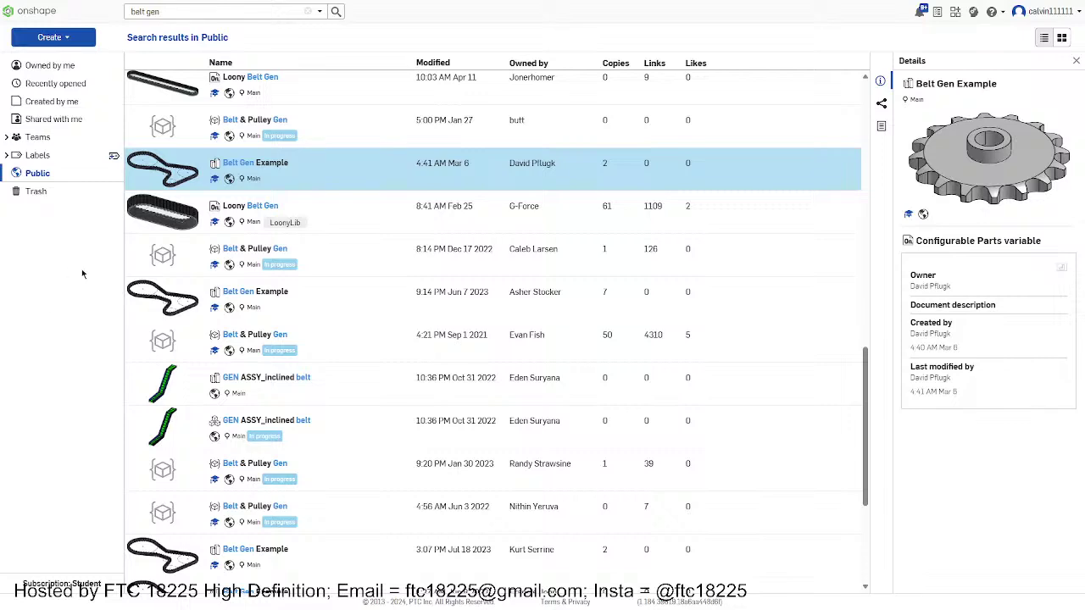
Step: Look through the documents filed under the Gobilda parts, LoonyLib and VEX V5 Parts labels
click(67, 67)
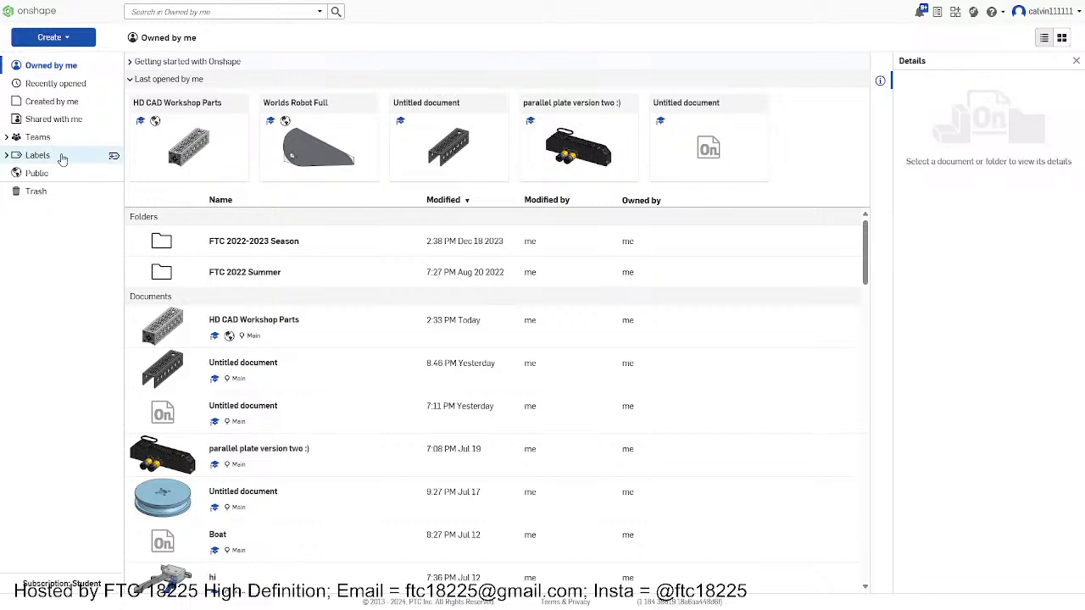
click(60, 155)
click(60, 176)
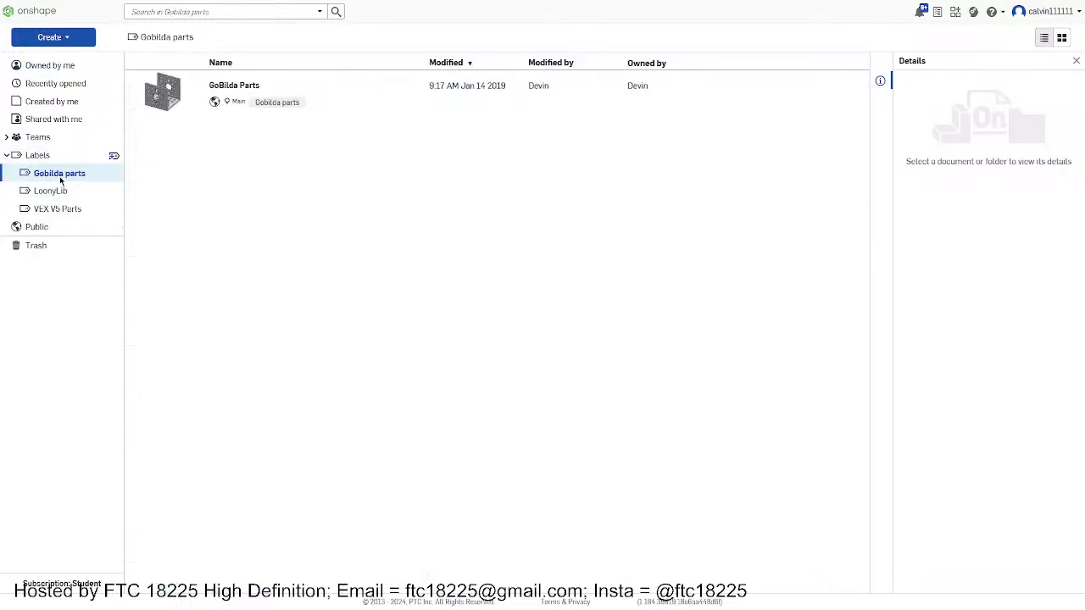
click(76, 197)
click(77, 208)
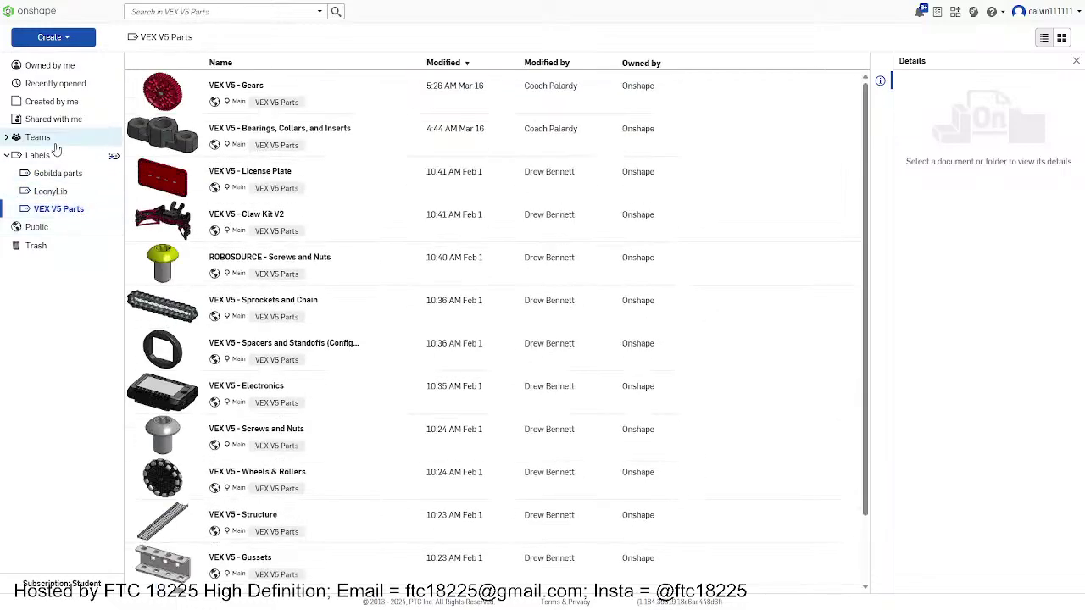
Step: Reopen the HD CAD Workshop Parts document from the owned documents and create versions V1 and V2 of it
click(48, 73)
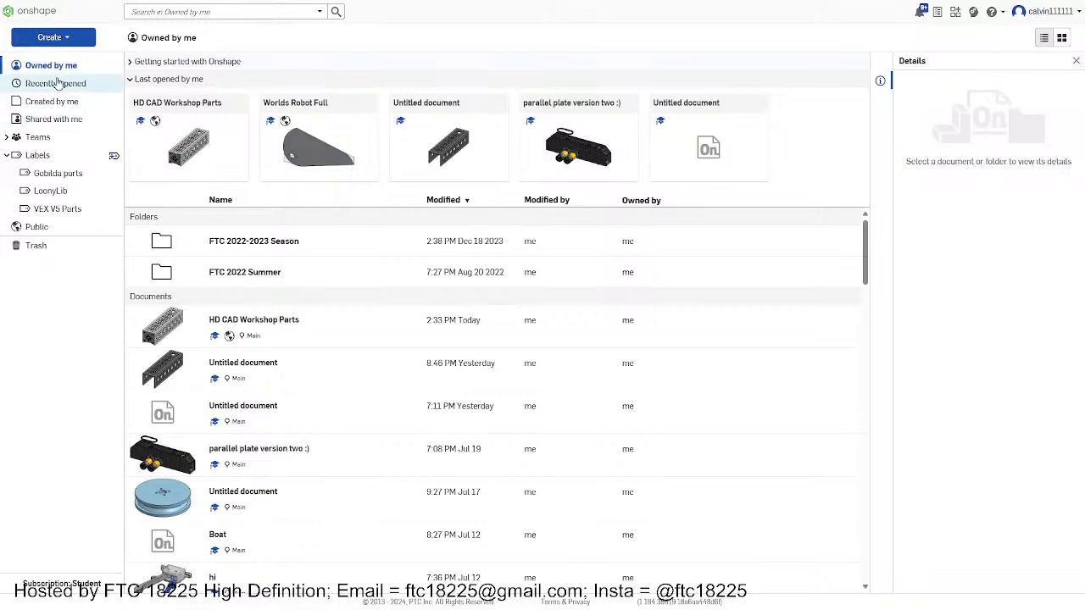
click(277, 324)
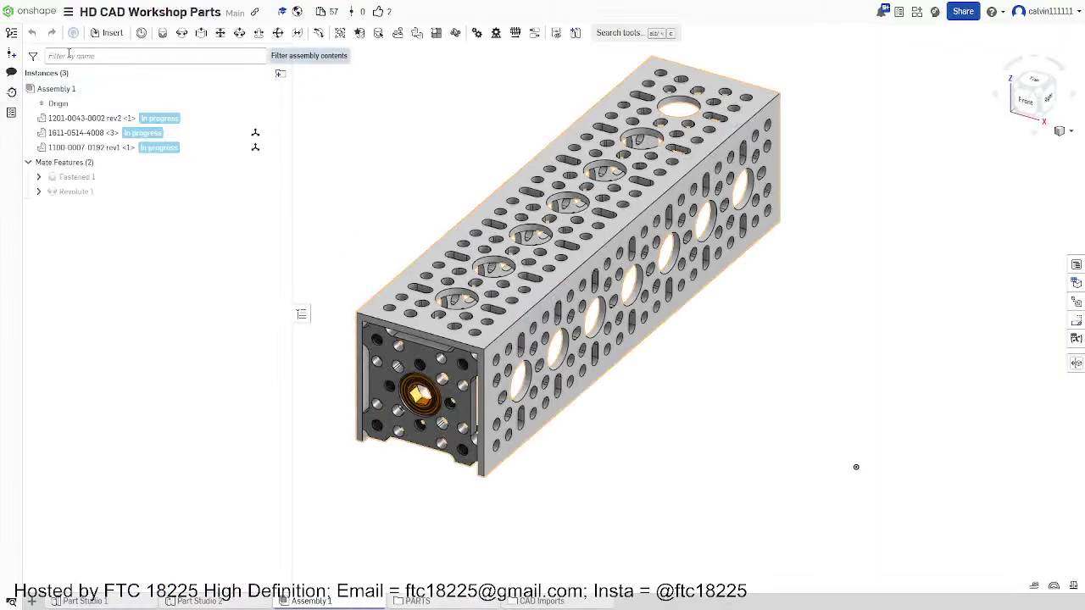
click(10, 55)
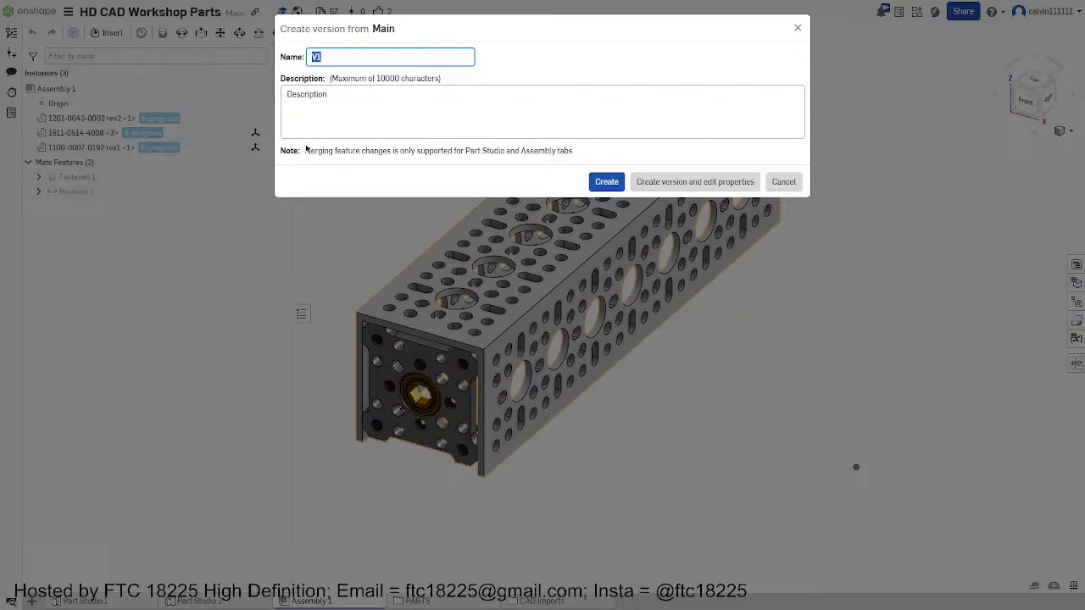
click(606, 181)
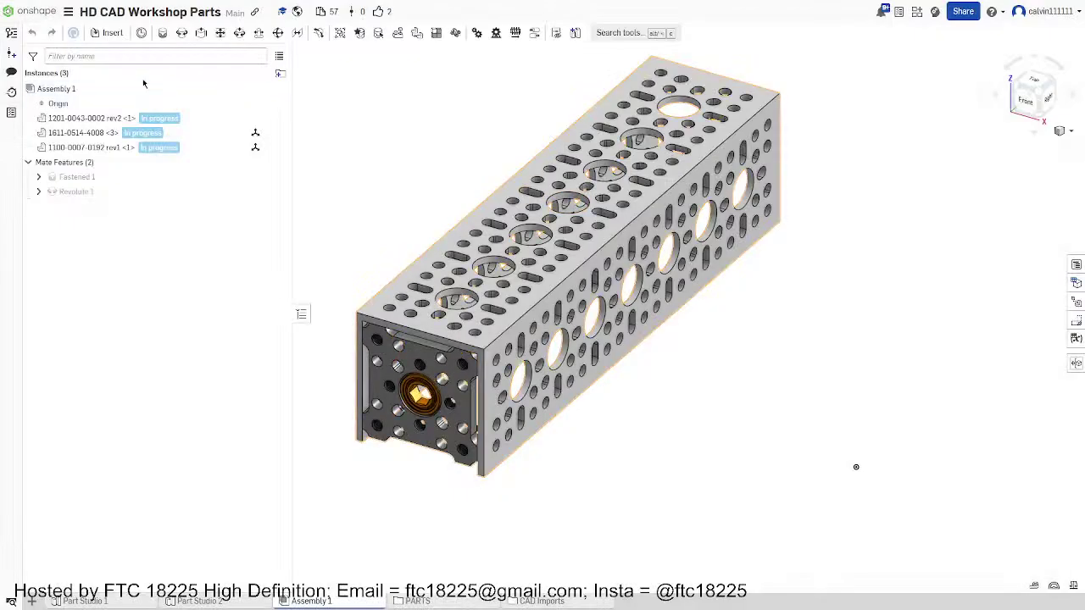
click(10, 55)
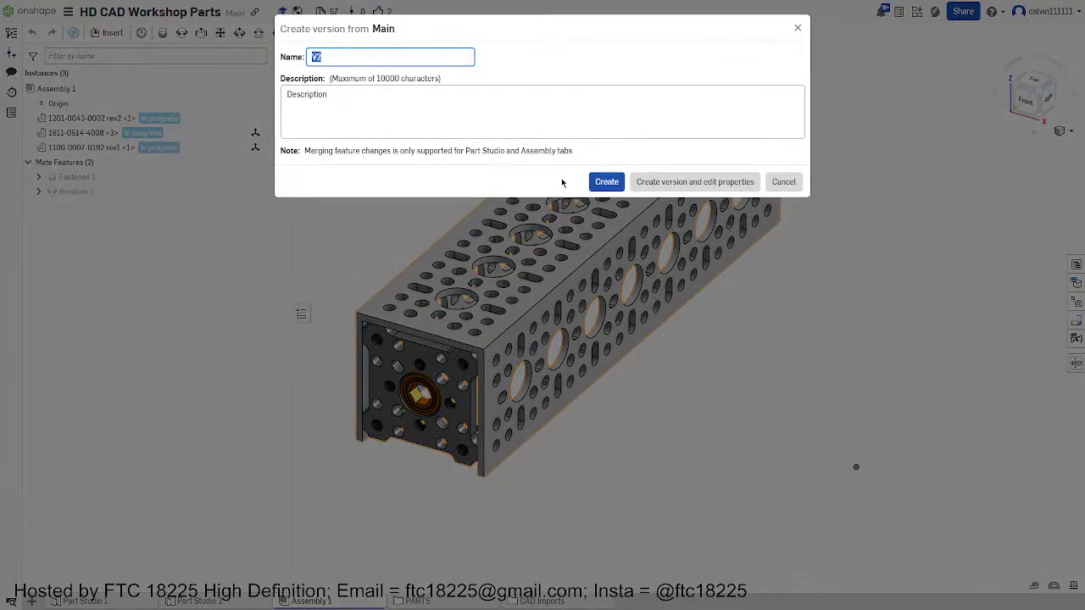
click(591, 185)
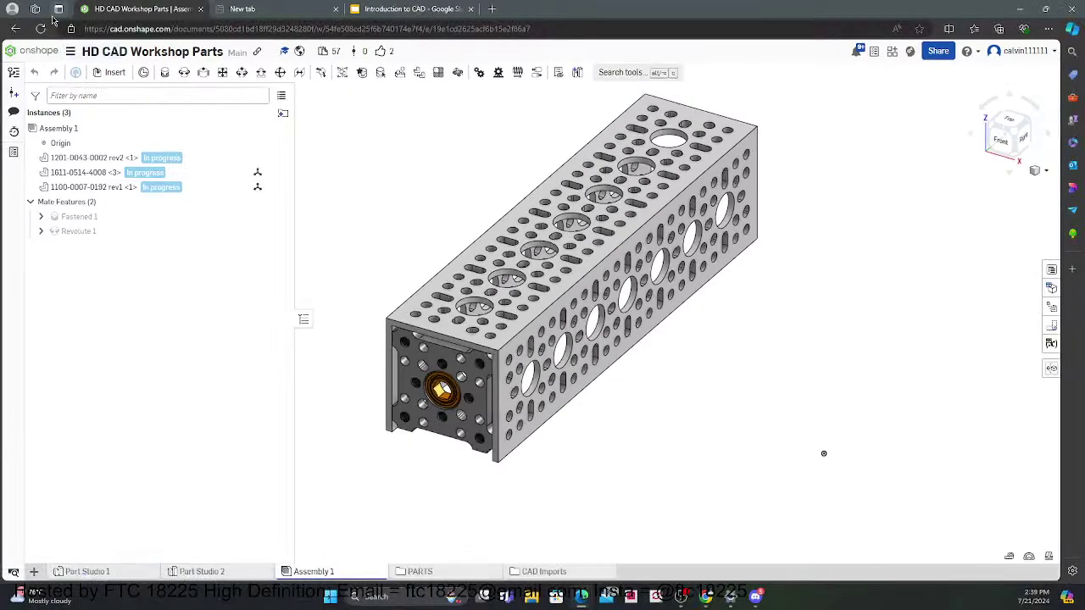
Step: Open gobilda.com in a new browser tab
key(ctrl+t)
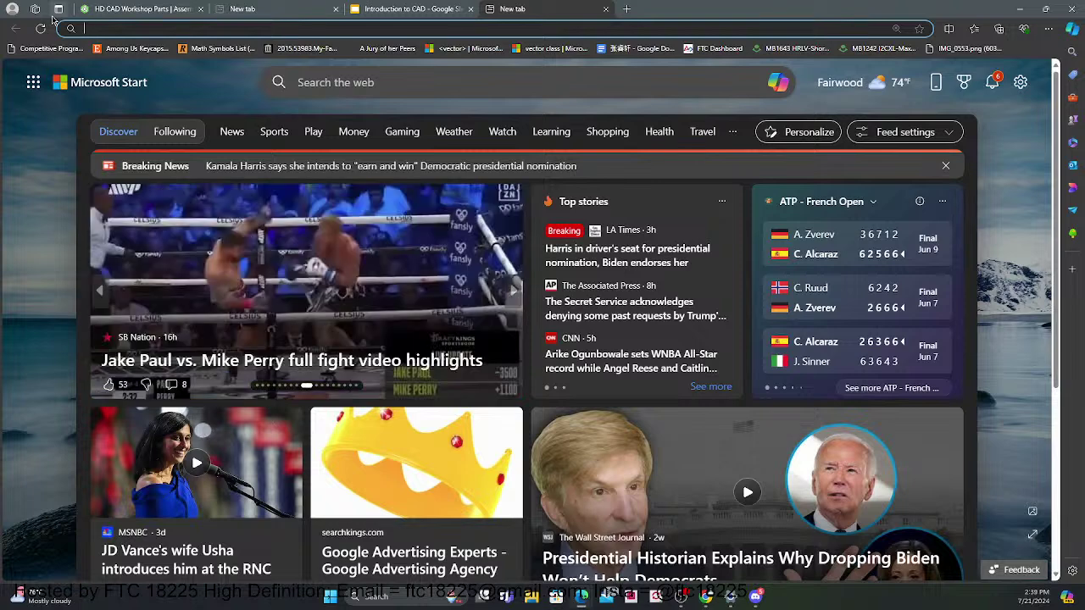
text(gobilda.)
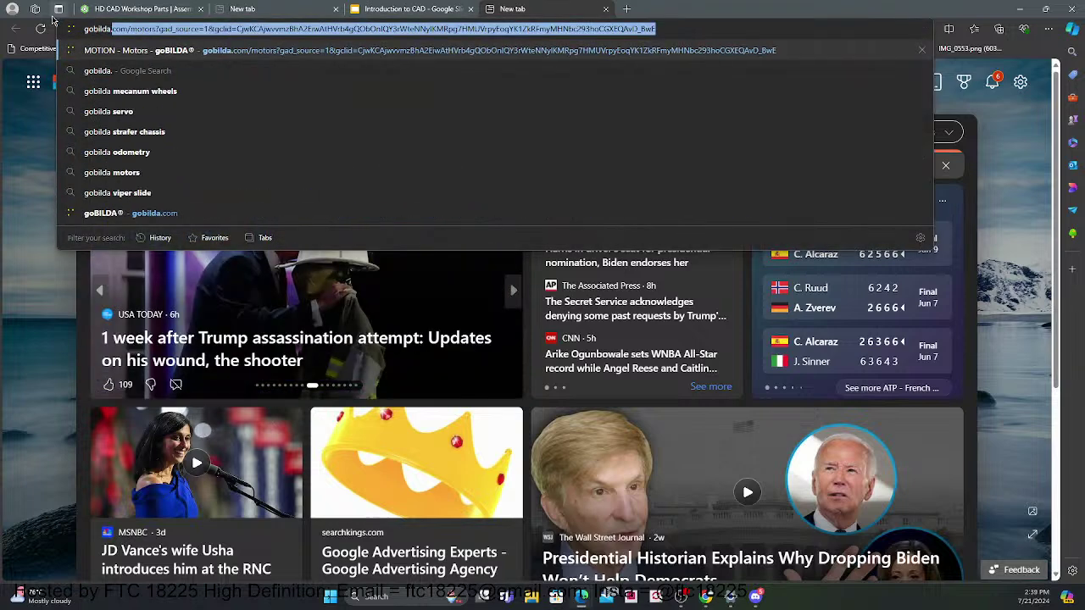
text(com)
key(Return)
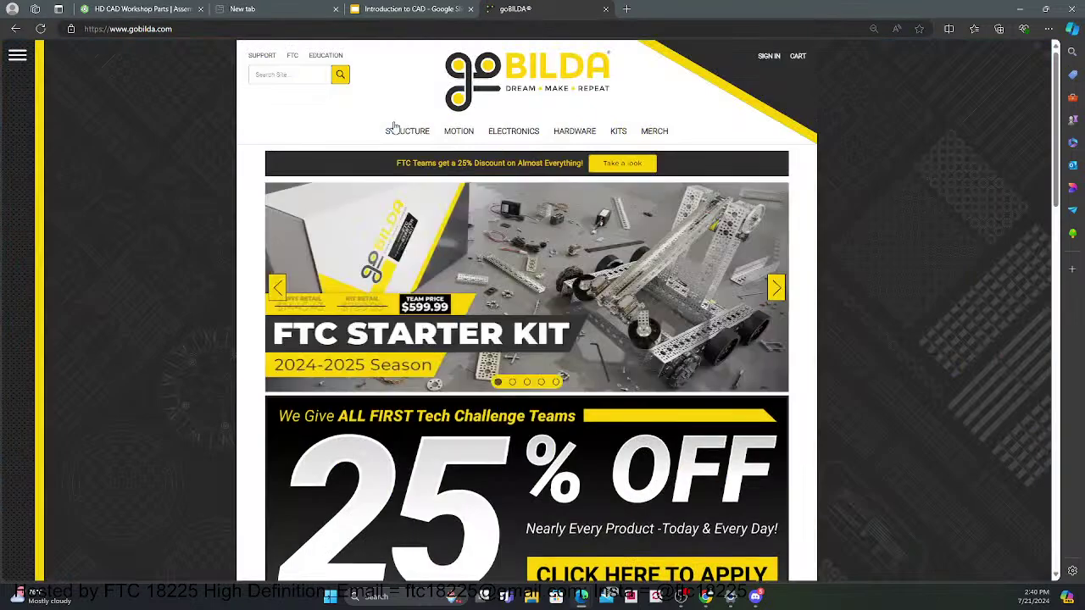
Step: Find the 1120 Series U-Channel (1 Hole, 48mm Length) in the structure channel category and open its product page
click(397, 130)
click(307, 286)
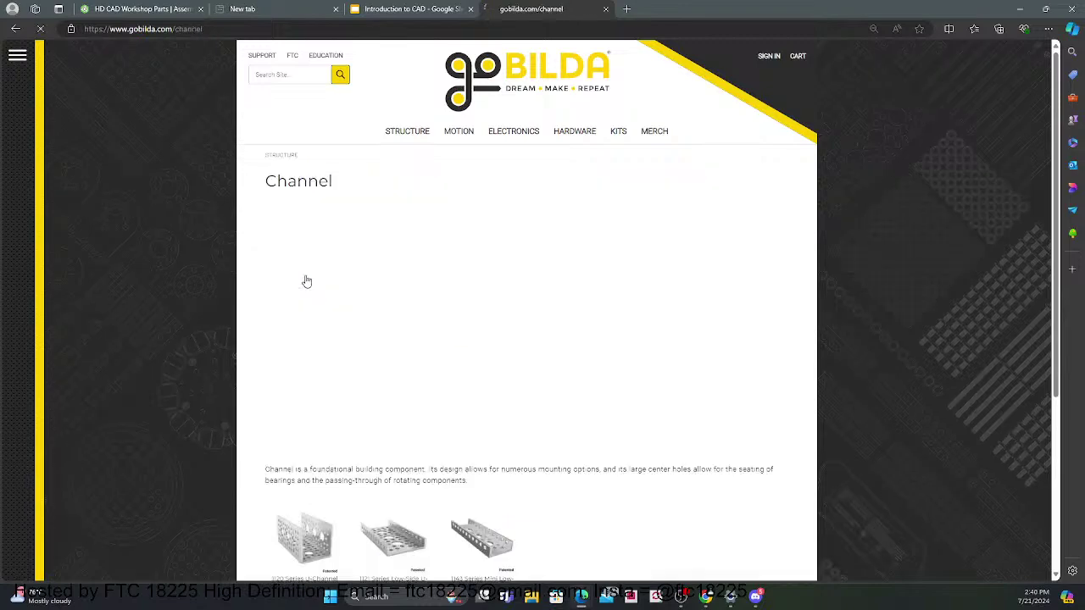
scroll(329, 398, down, 2)
click(339, 365)
click(315, 310)
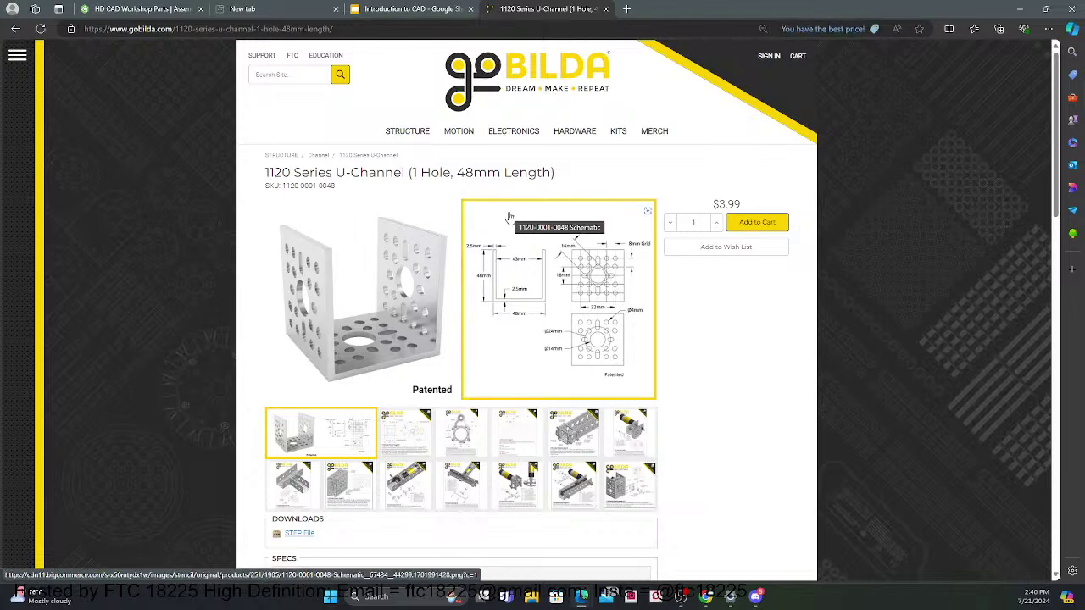
Step: Download the U-channel's STEP file and open the downloaded 1120-0001-0048.zip archive
scroll(510, 219, down, 3)
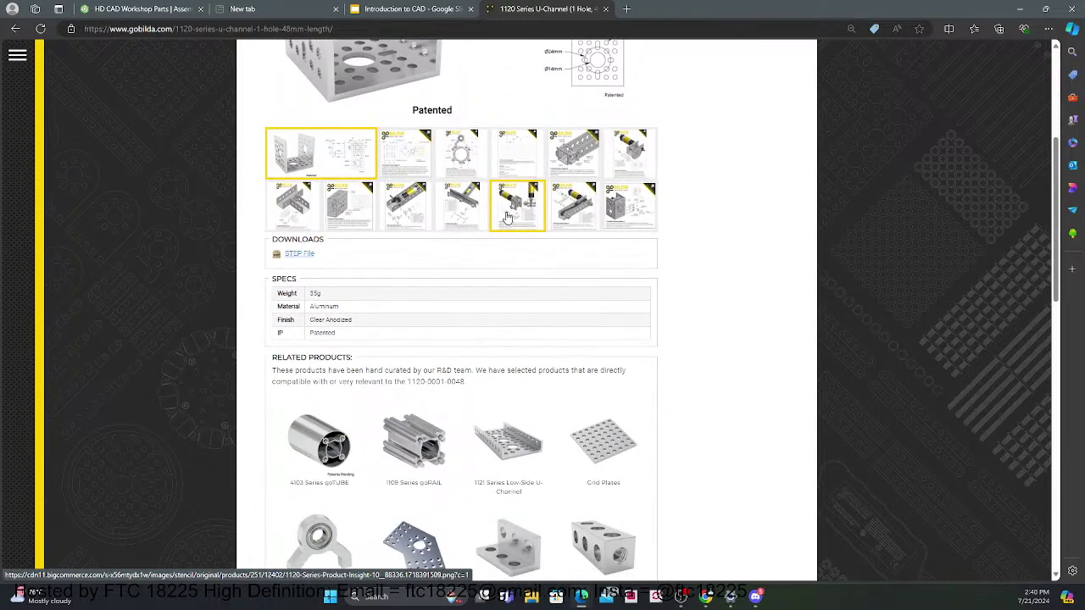
click(301, 254)
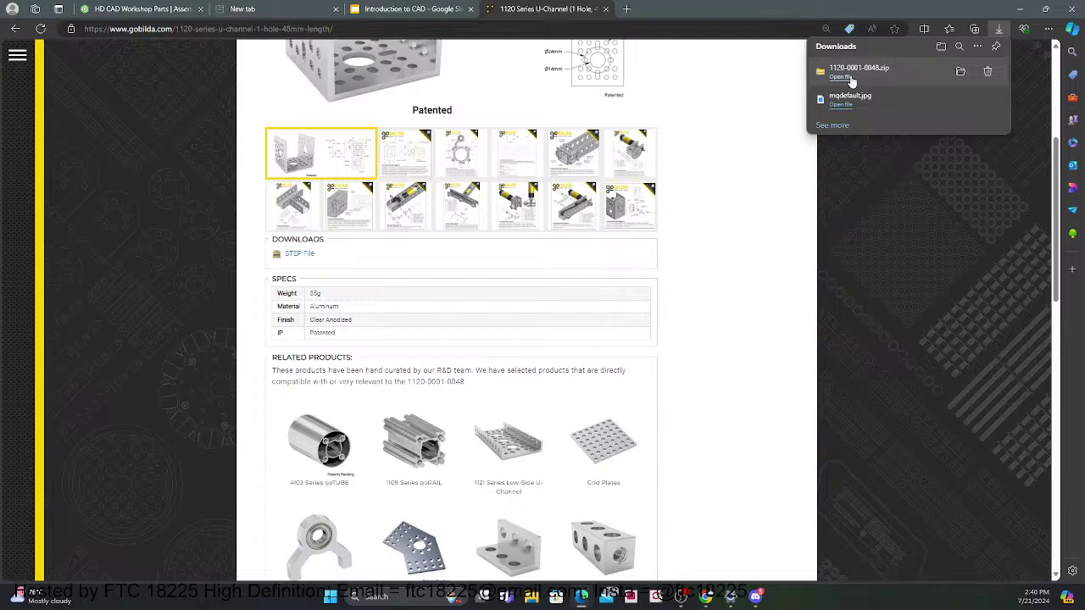
click(842, 77)
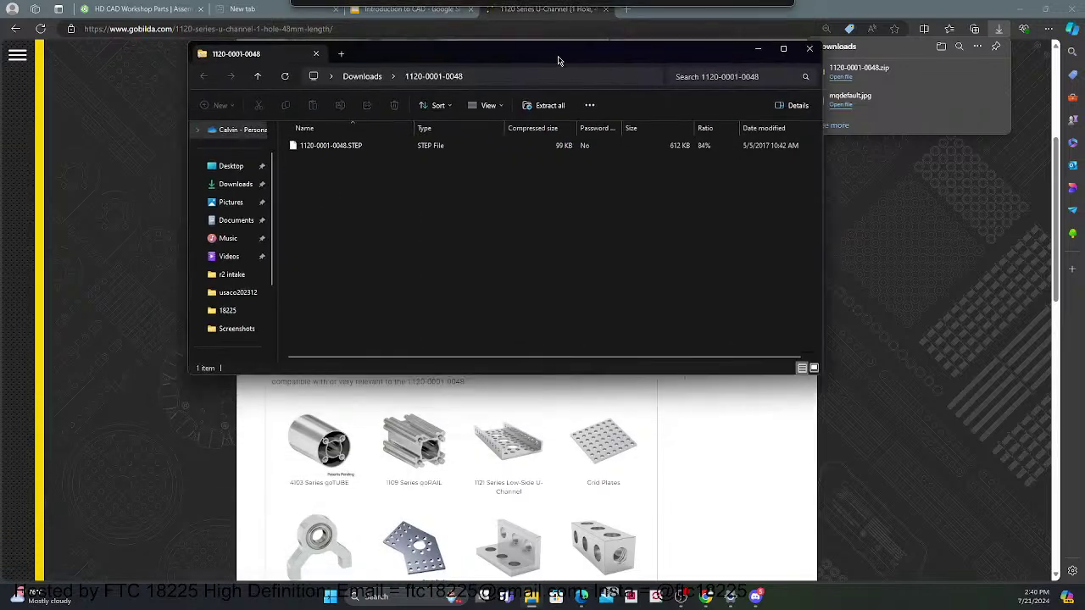
drag(557, 60, 603, 87)
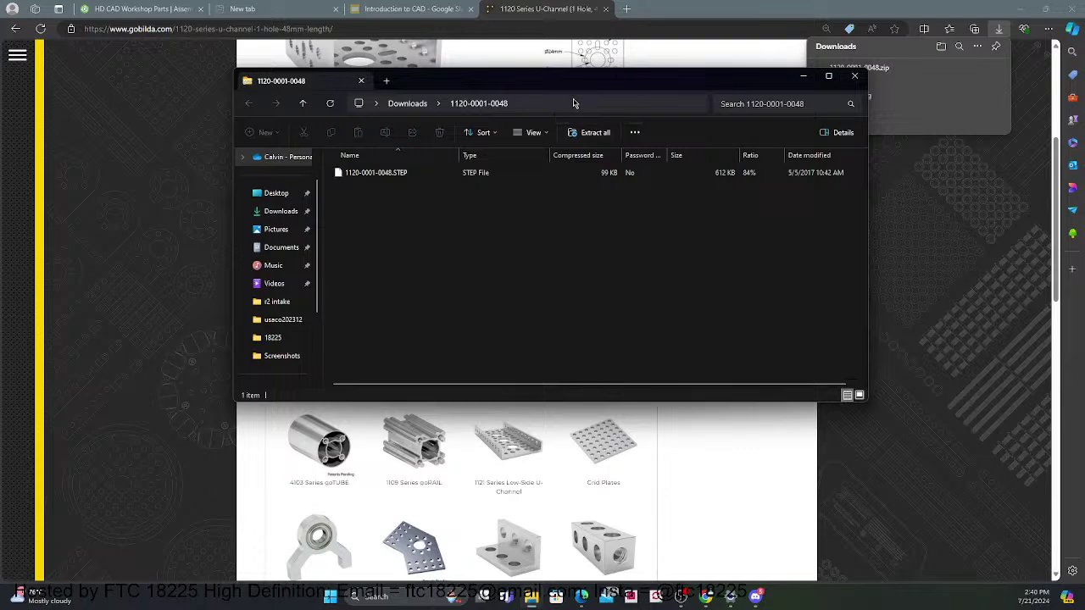
drag(557, 90, 572, 323)
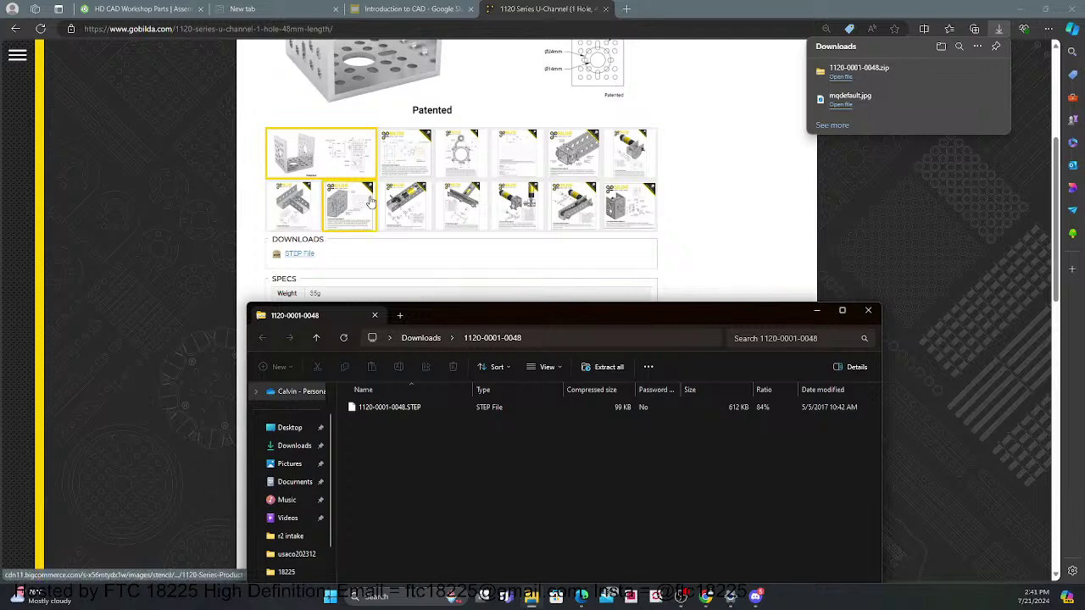
click(589, 363)
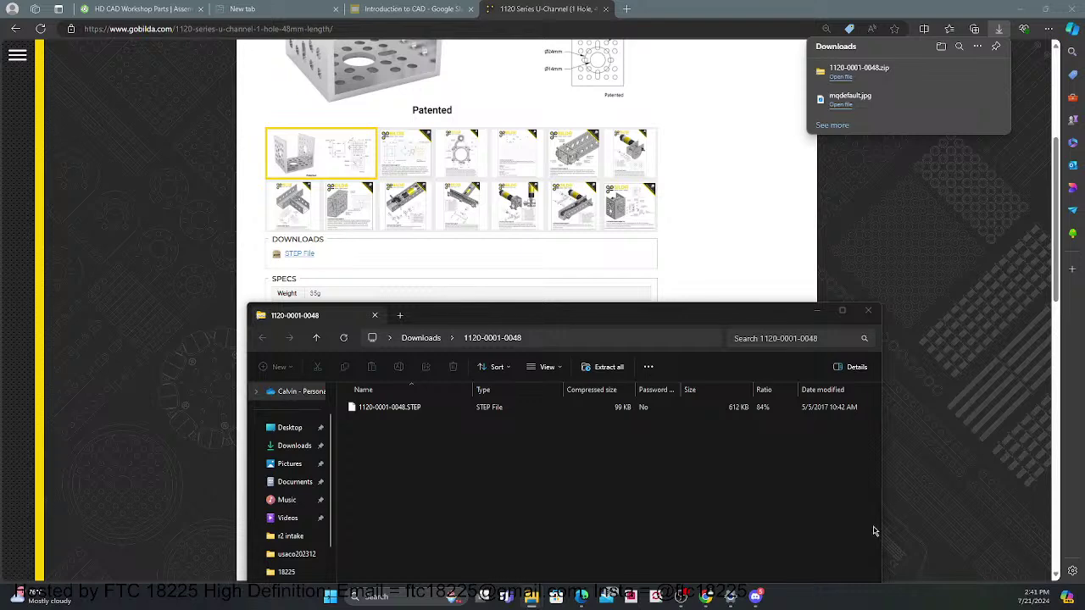
click(520, 450)
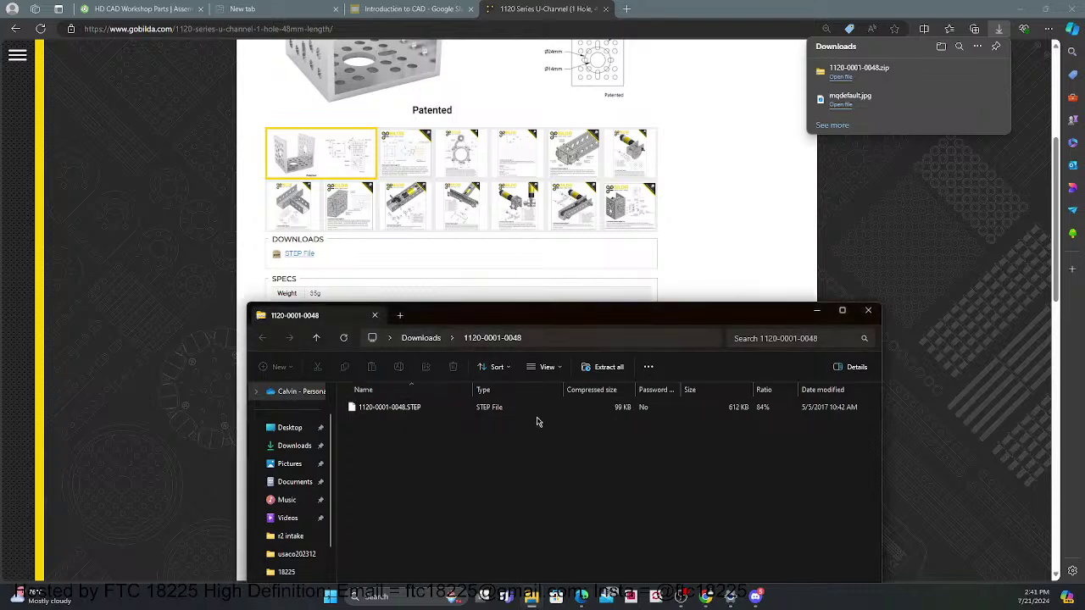
double_click(462, 412)
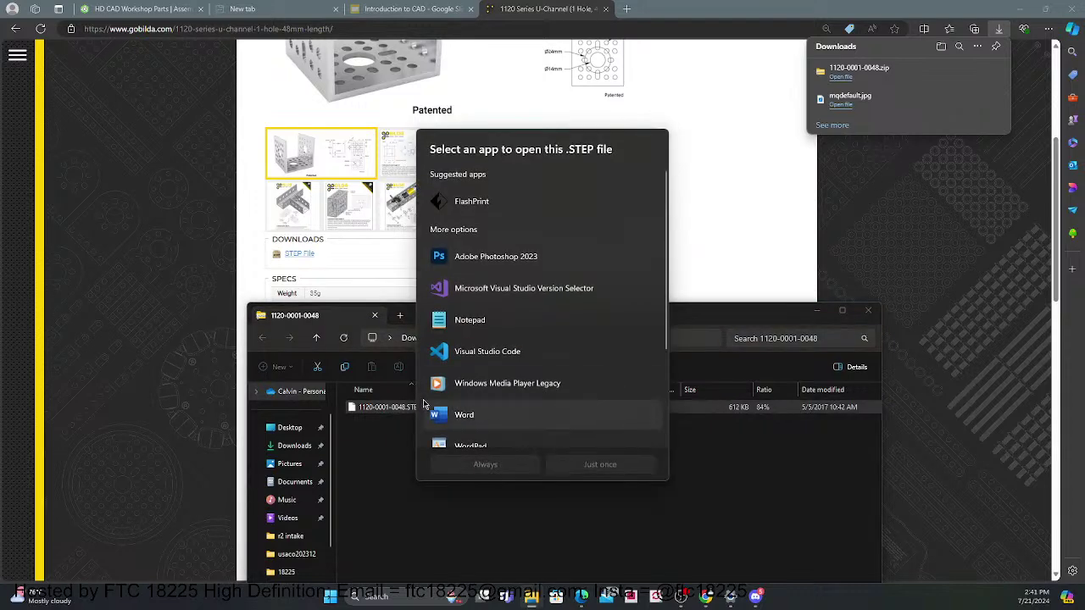
double_click(406, 414)
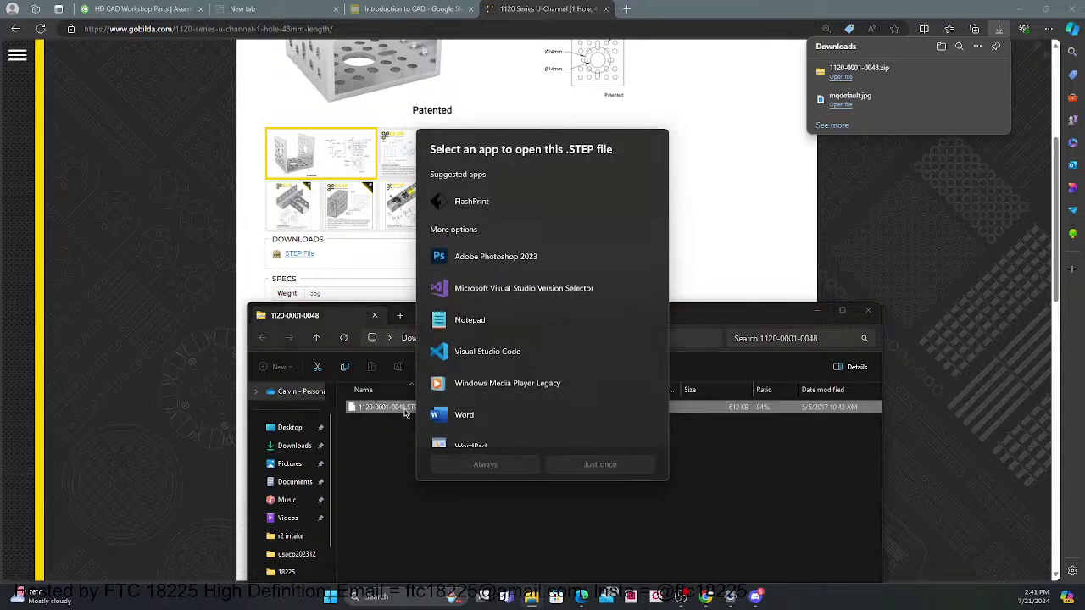
click(394, 413)
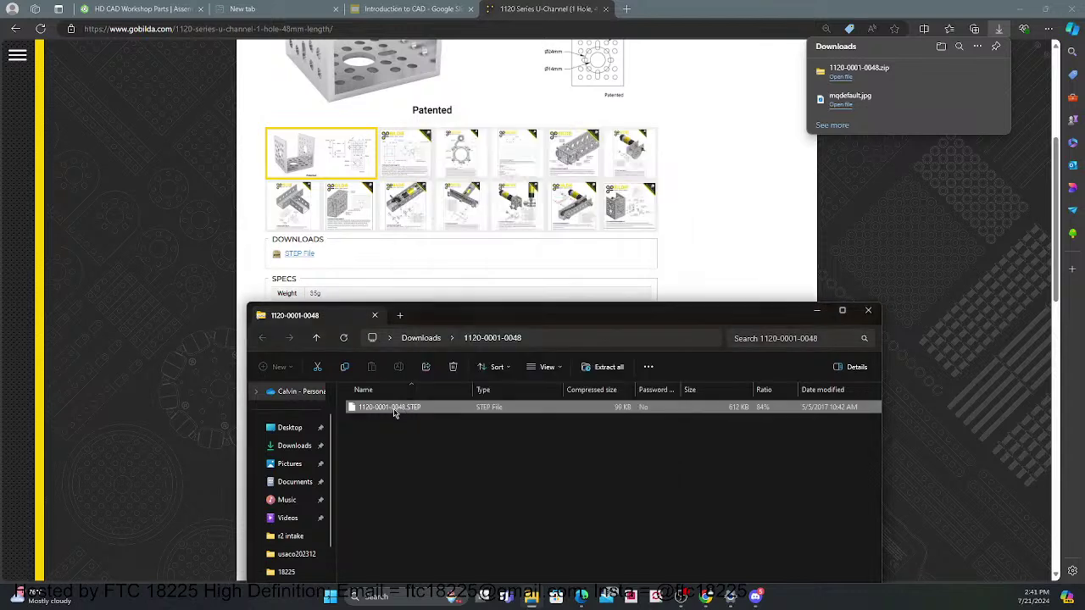
click(588, 374)
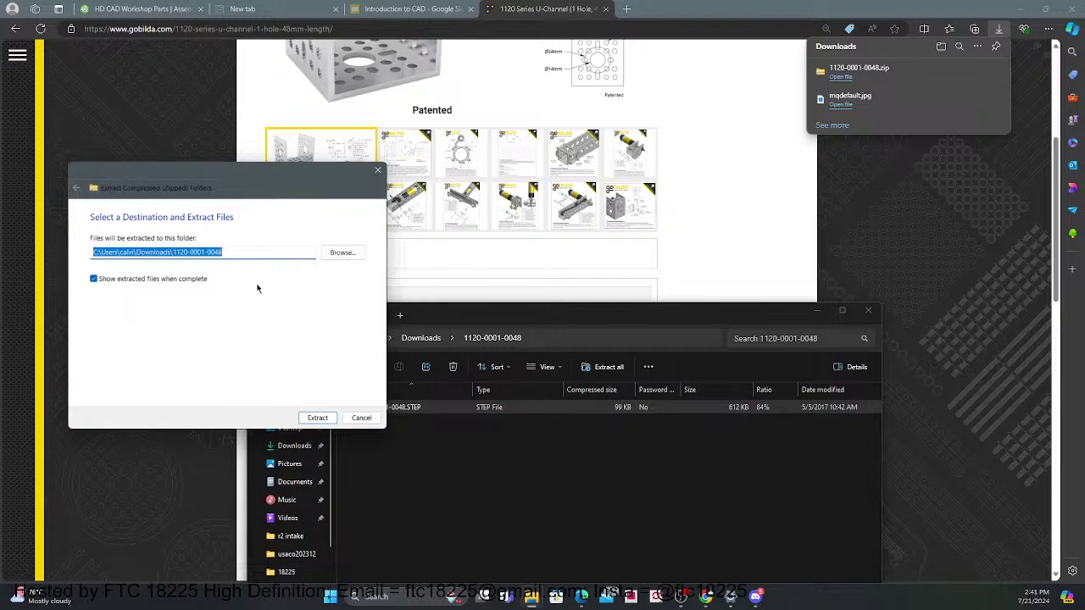
click(317, 418)
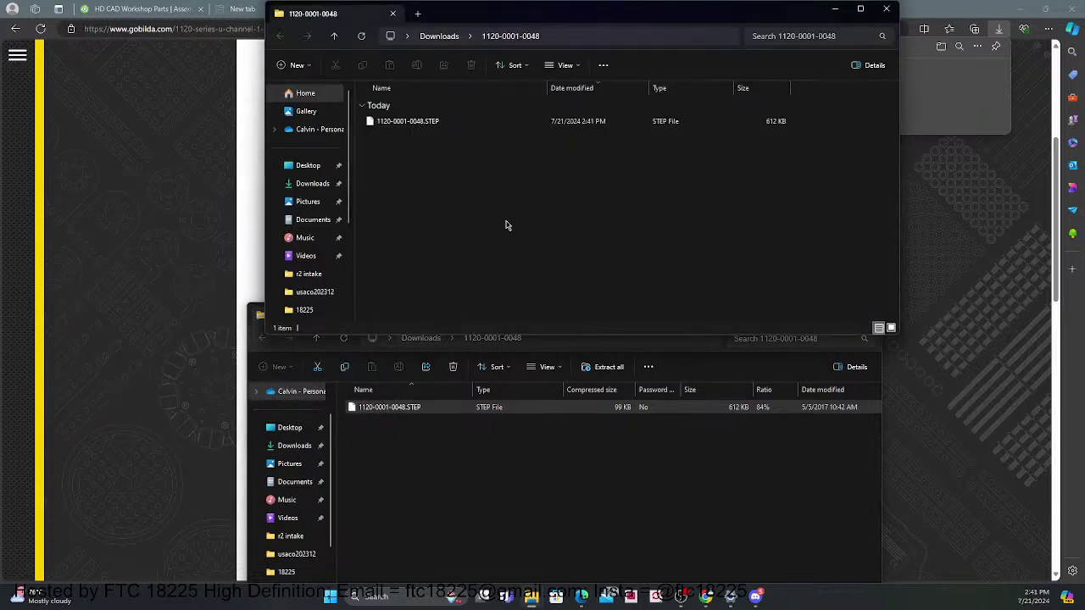
click(465, 124)
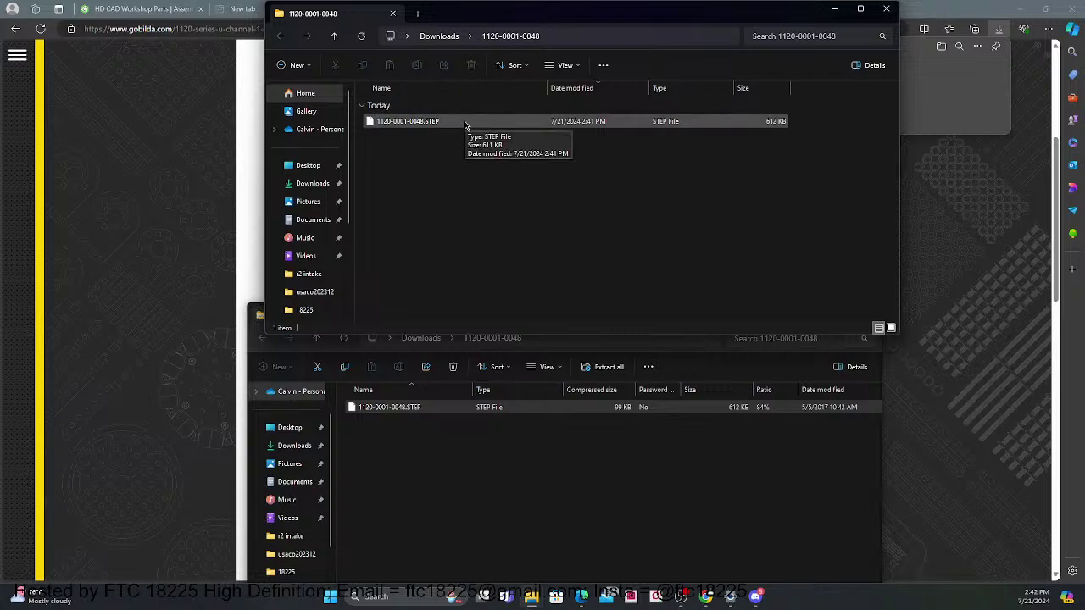
Step: Return to the HD CAD Workshop Parts document and import the extracted 1120-0001-0048.STEP into this document with appearances included
click(168, 243)
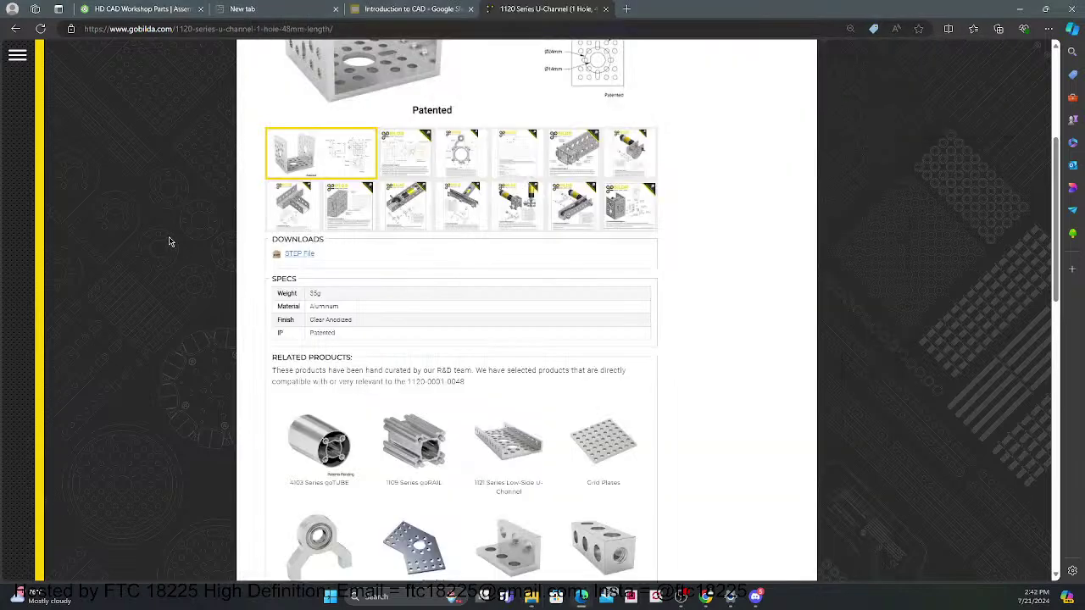
click(157, 9)
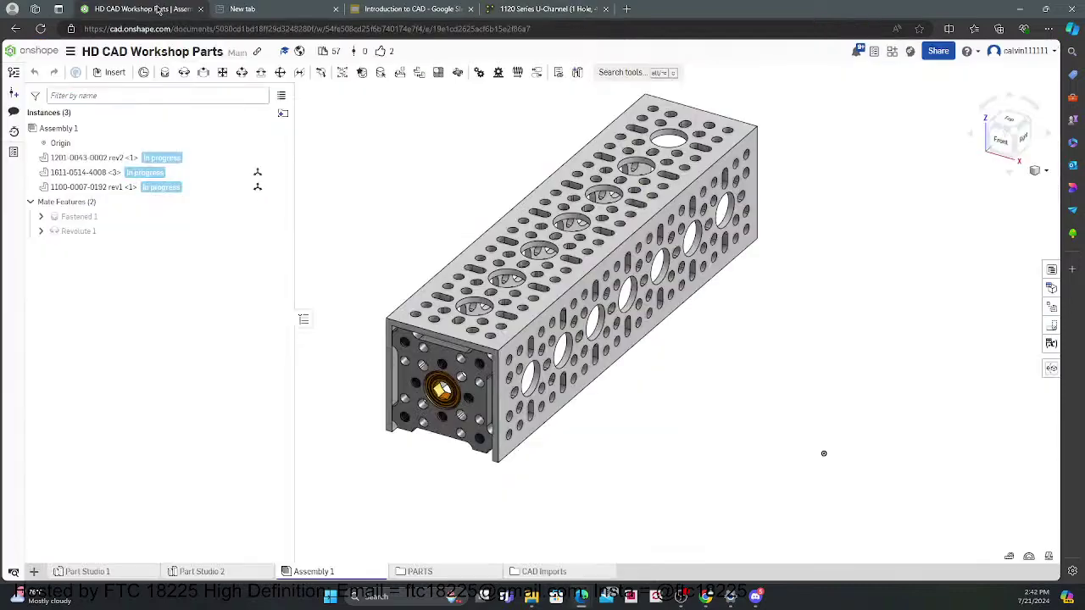
click(35, 573)
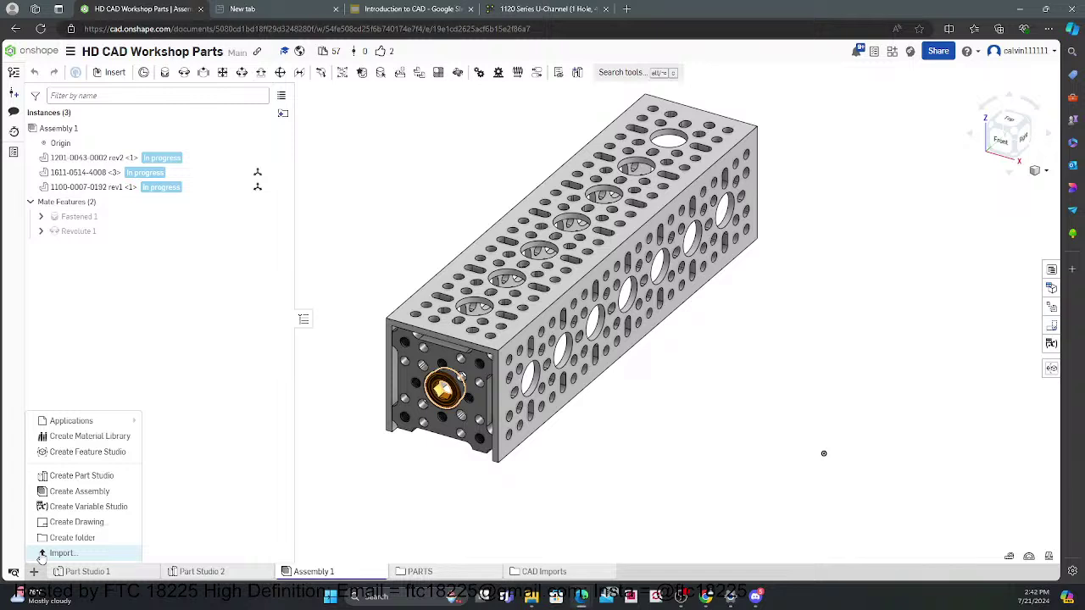
click(42, 554)
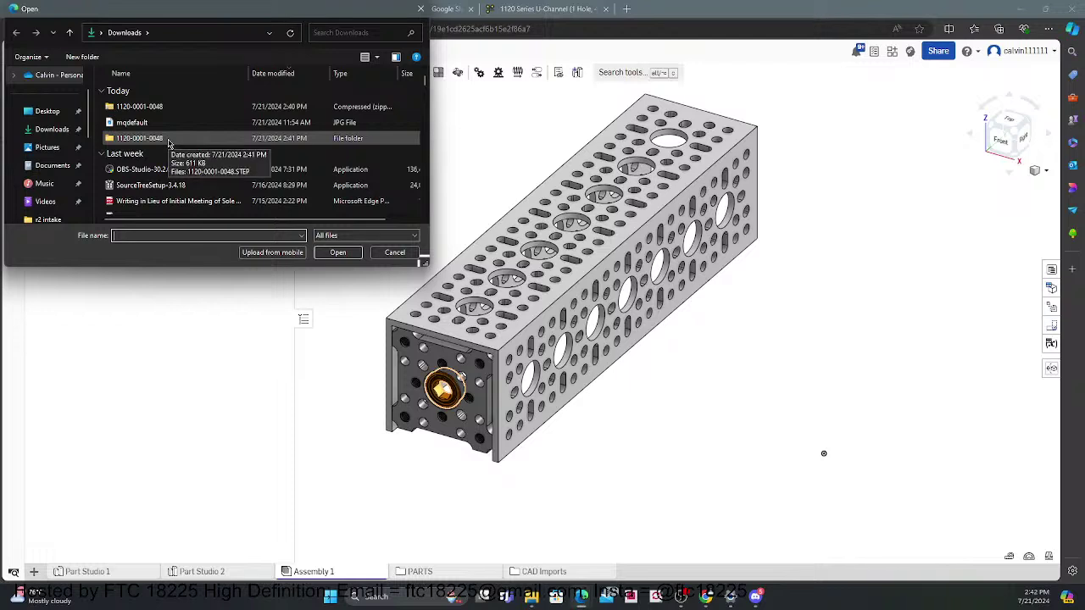
double_click(169, 139)
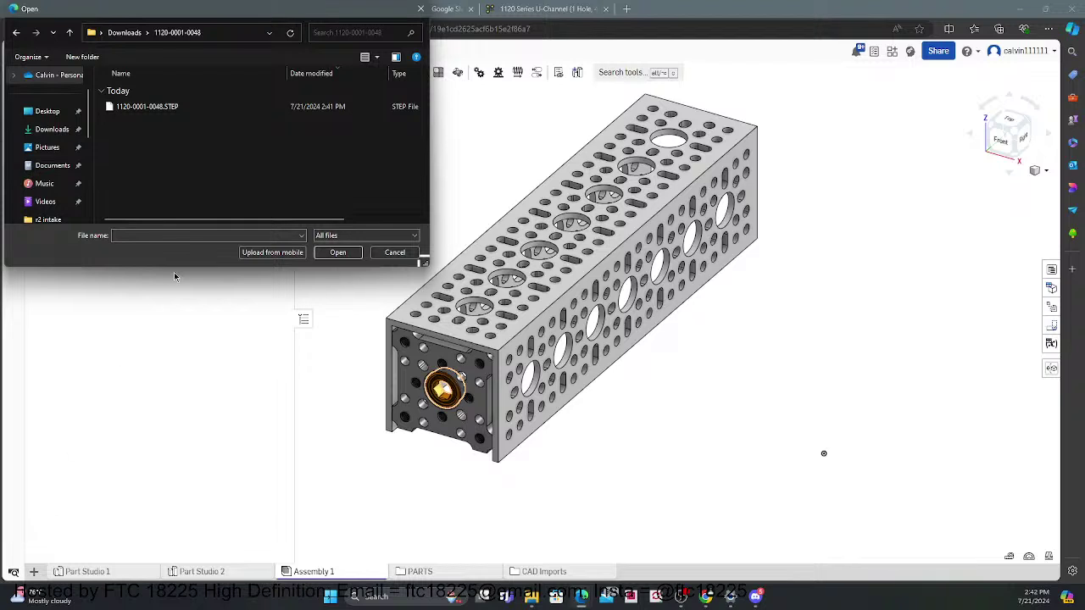
double_click(168, 108)
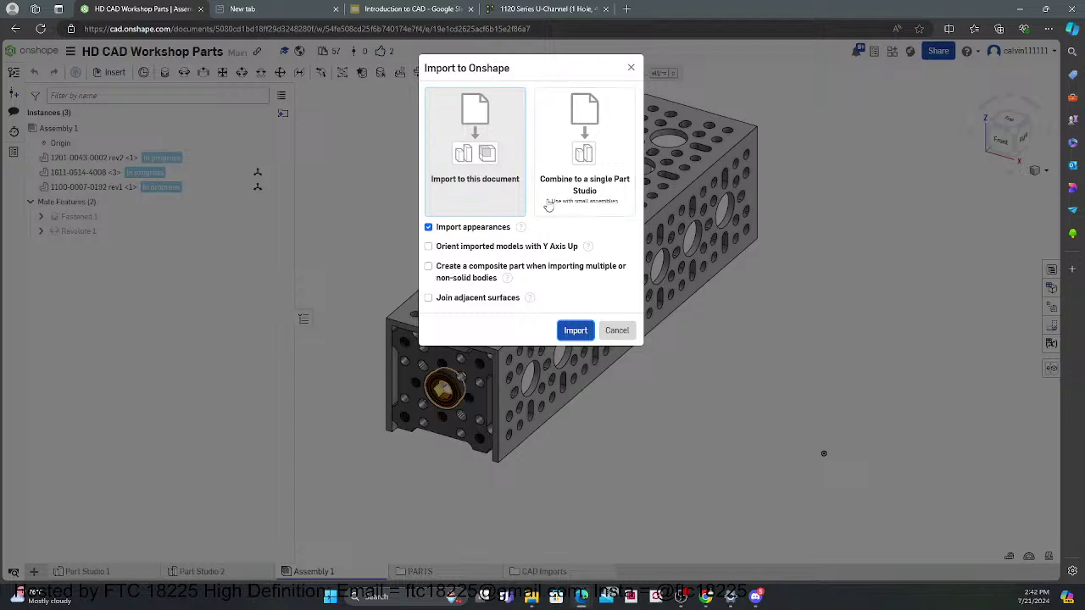
click(574, 337)
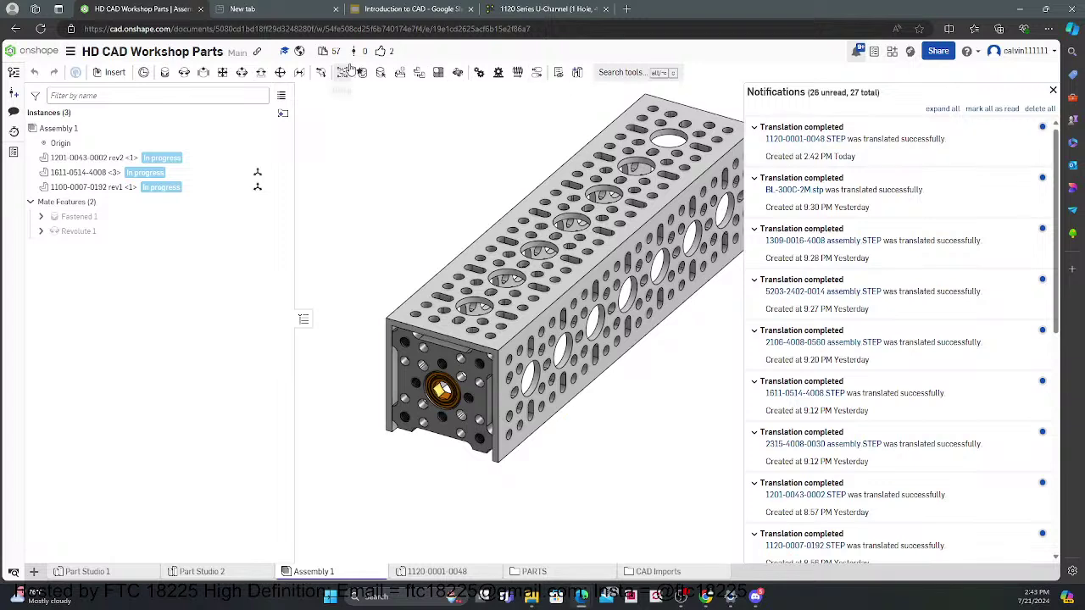
click(115, 72)
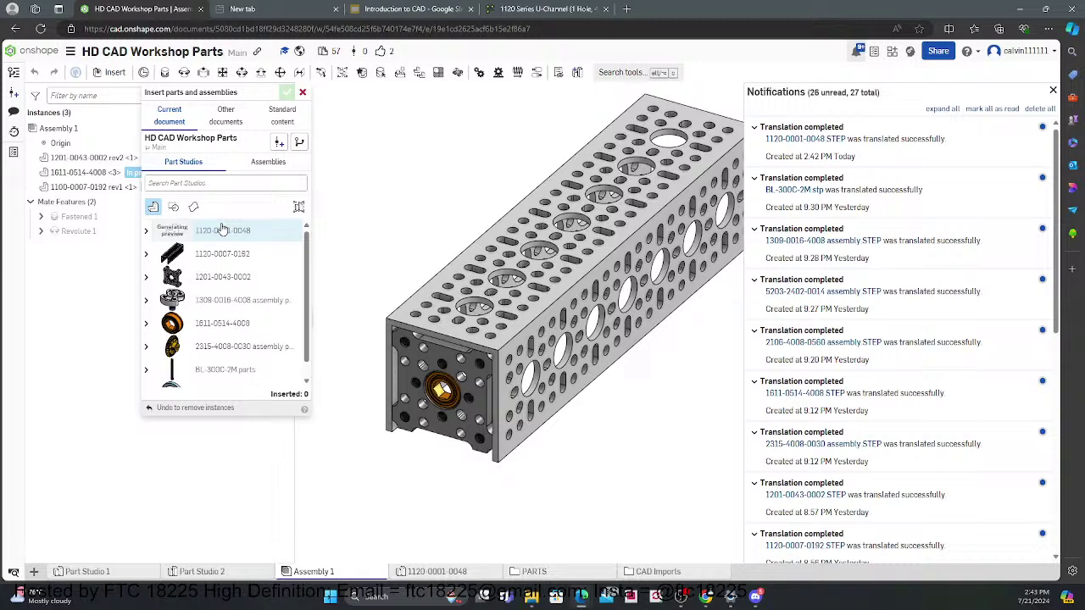
click(222, 230)
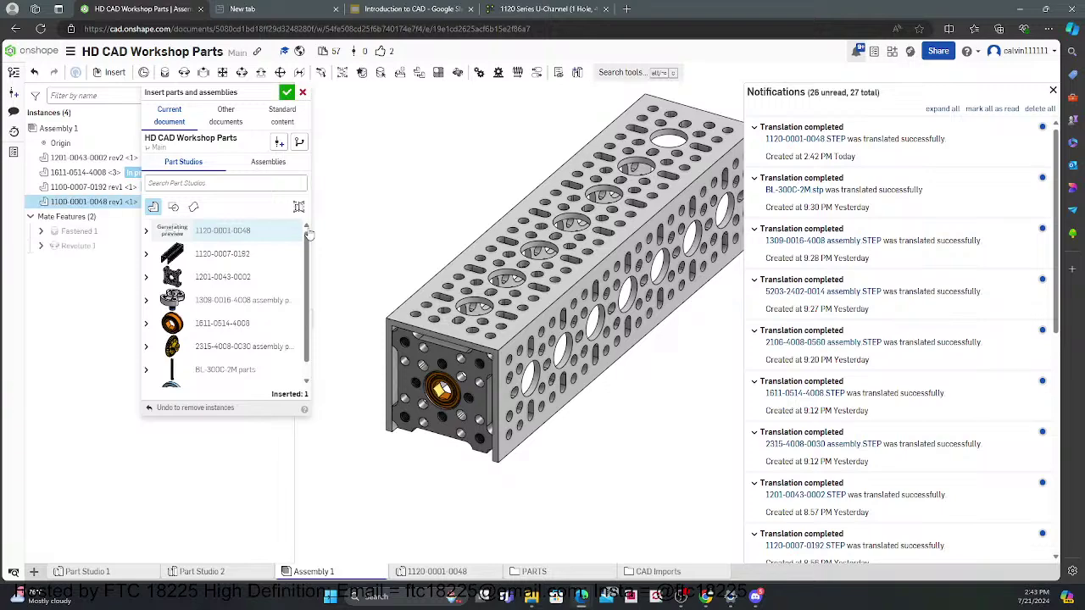
click(285, 94)
mouse_move(351, 225)
right_down()
mouse_move(373, 226)
mouse_move(378, 255)
mouse_move(366, 222)
right_up()
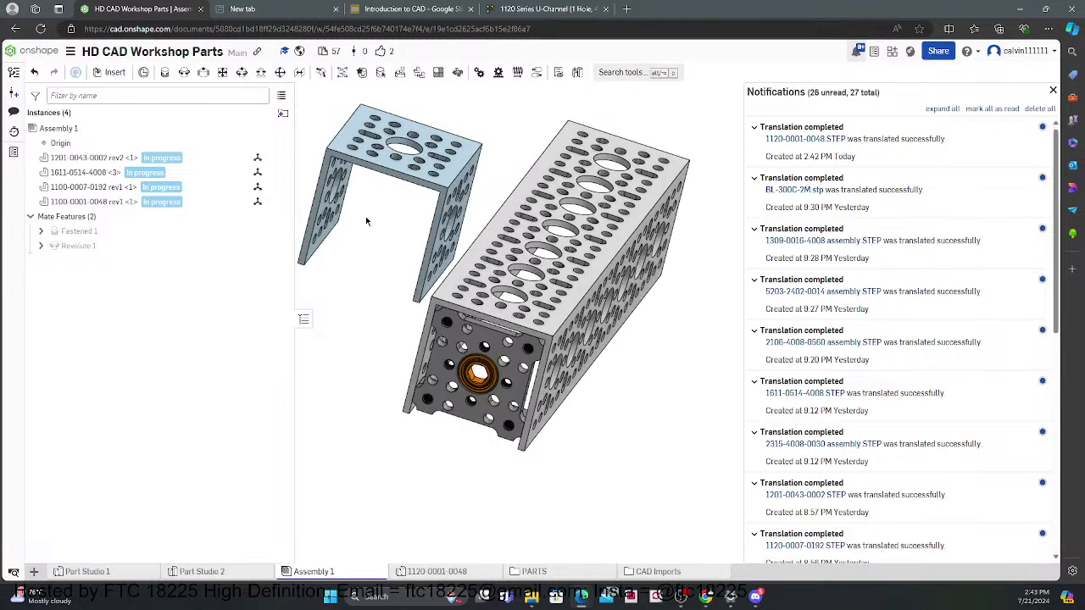
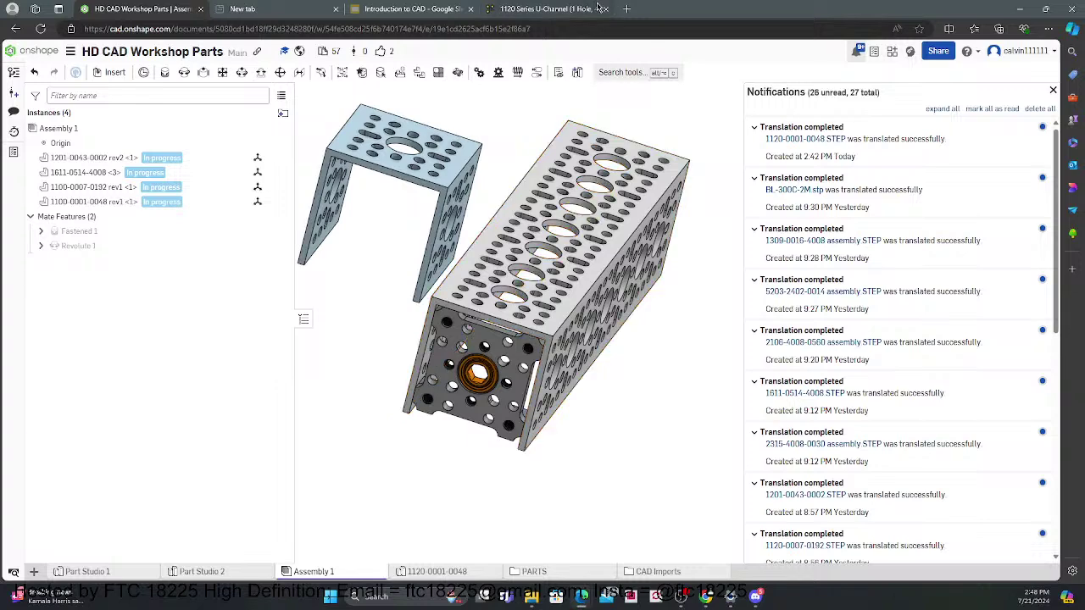
Step: Search the web for "onshape learning center" in a new browser tab, open the Onshape Learning Center and look over its training options
click(625, 11)
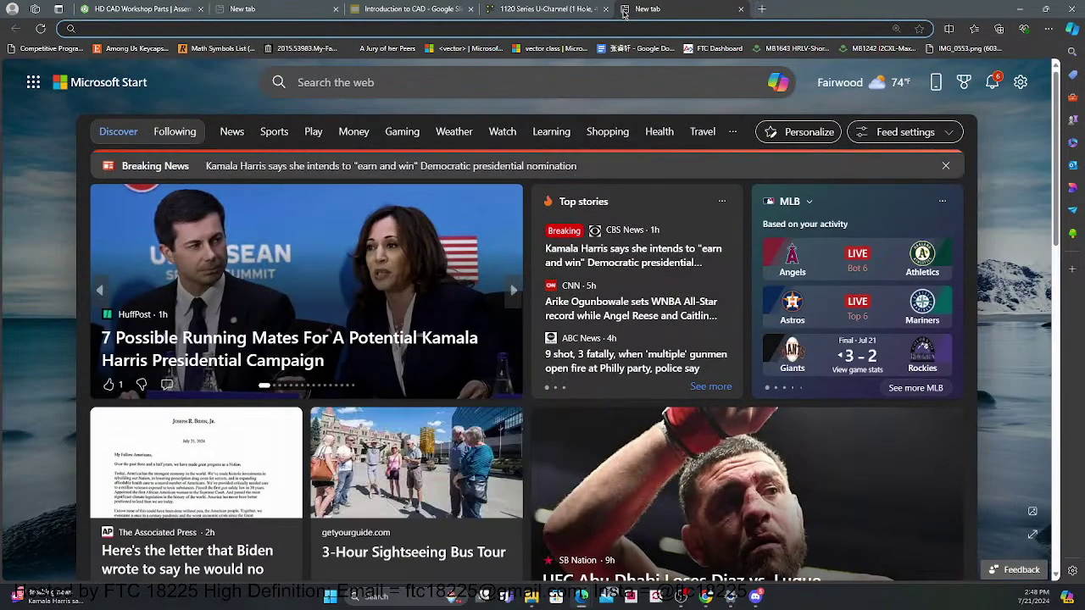
text(onshape le)
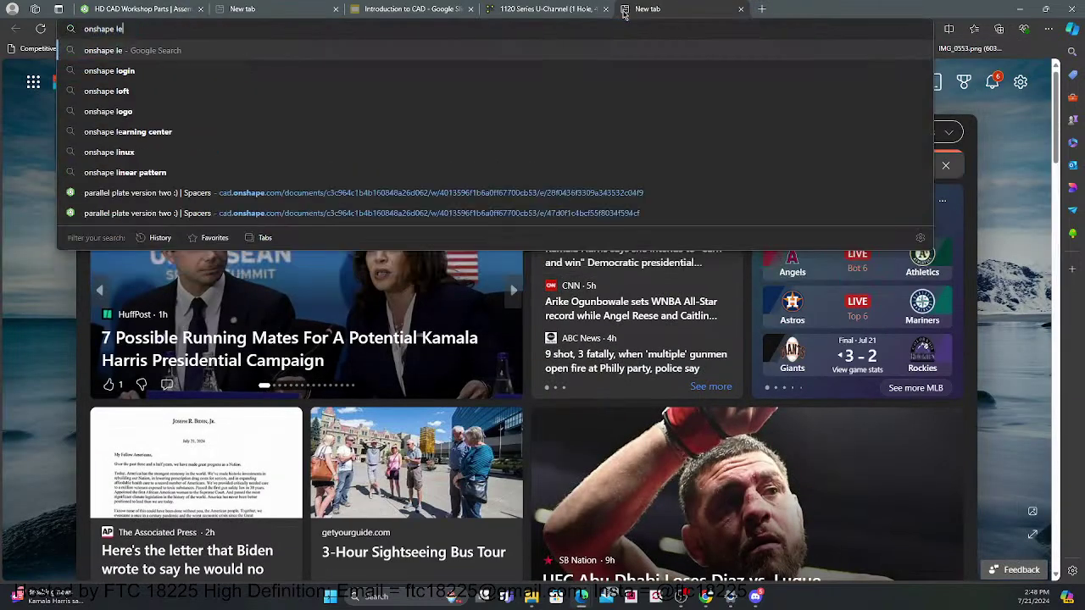
text(arning center)
key(Return)
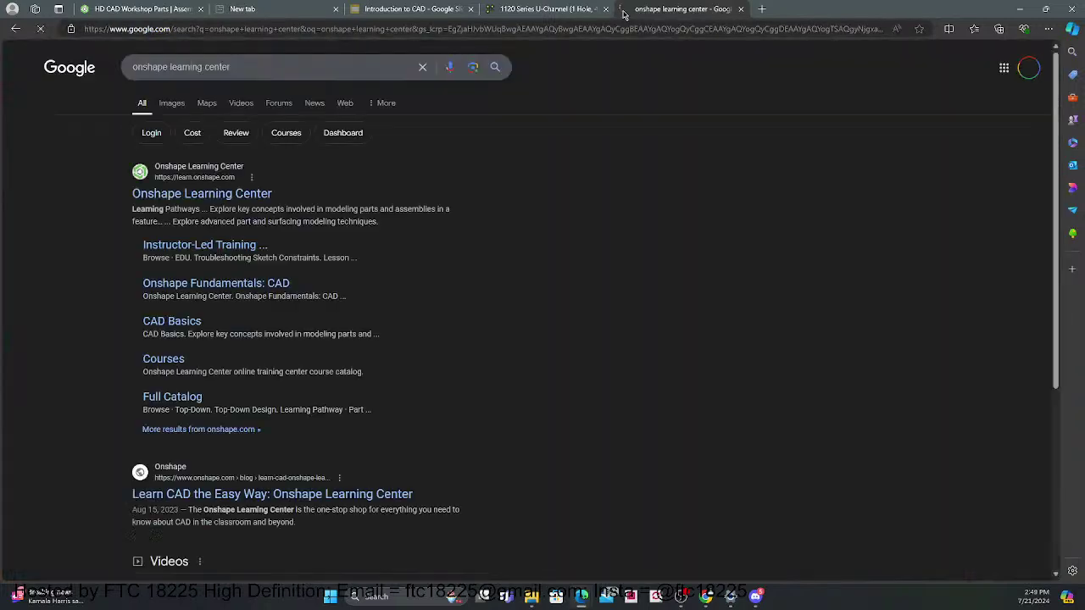
click(230, 194)
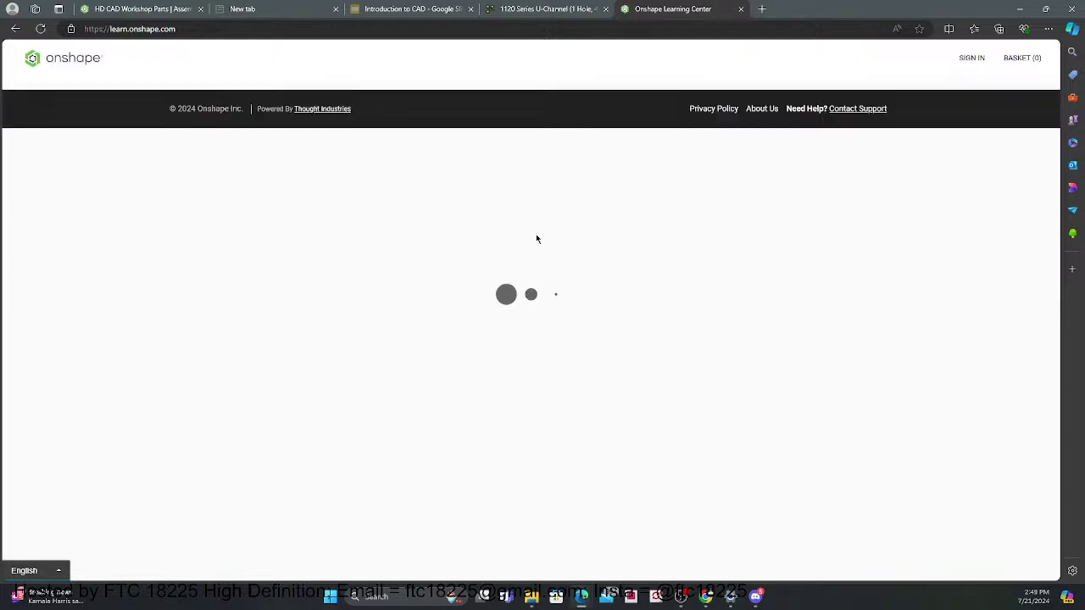
scroll(533, 245, down, 2)
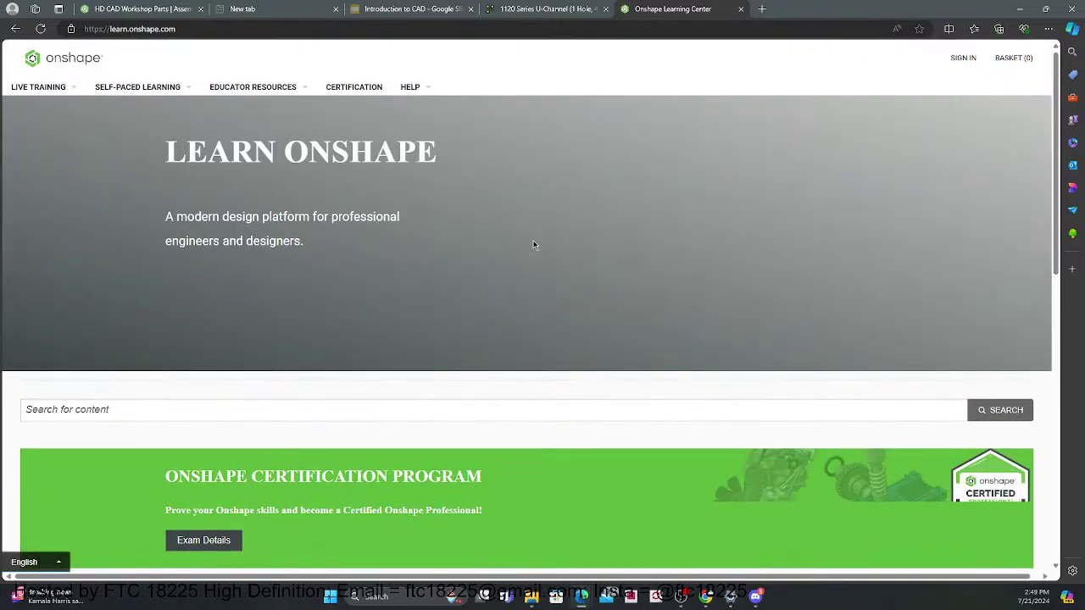
scroll(534, 245, down, 2)
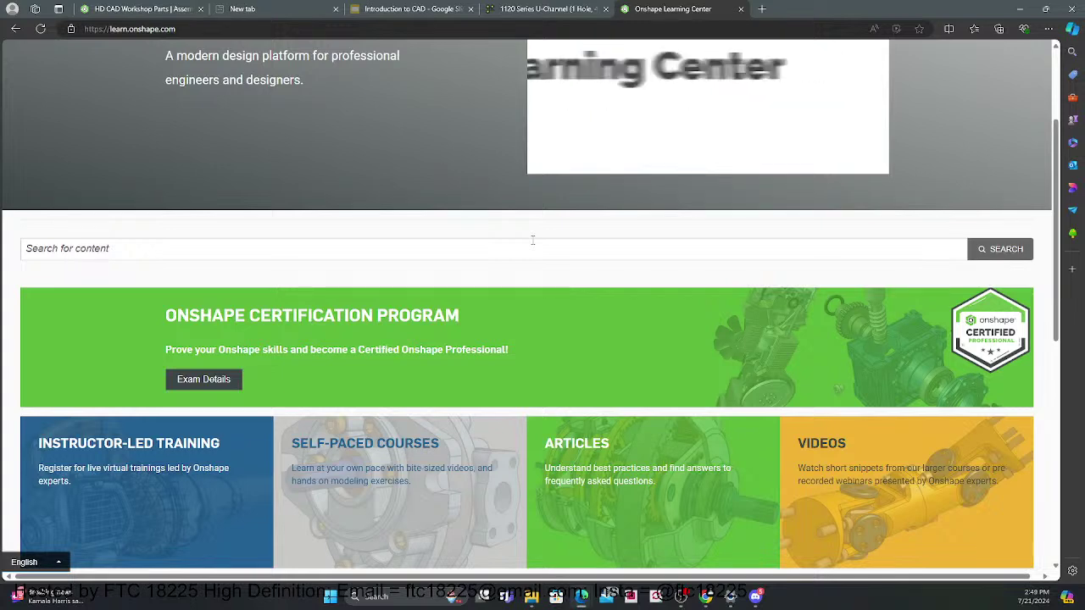
Step: Search the web for "onshape help center" in another new browser tab and open Onshape Help
key(ctrl+t)
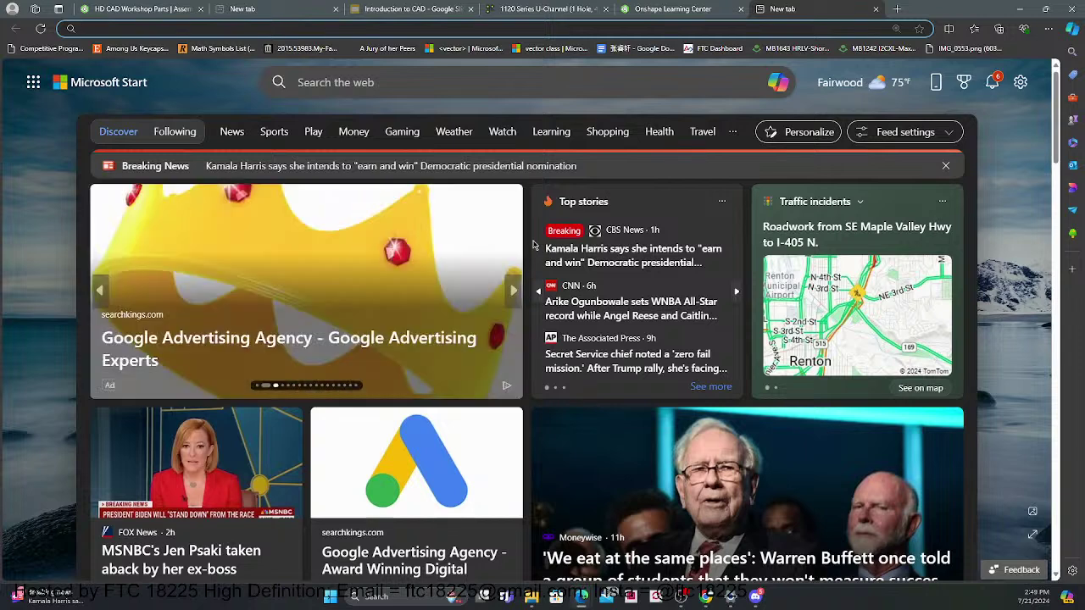
text(onshape help center)
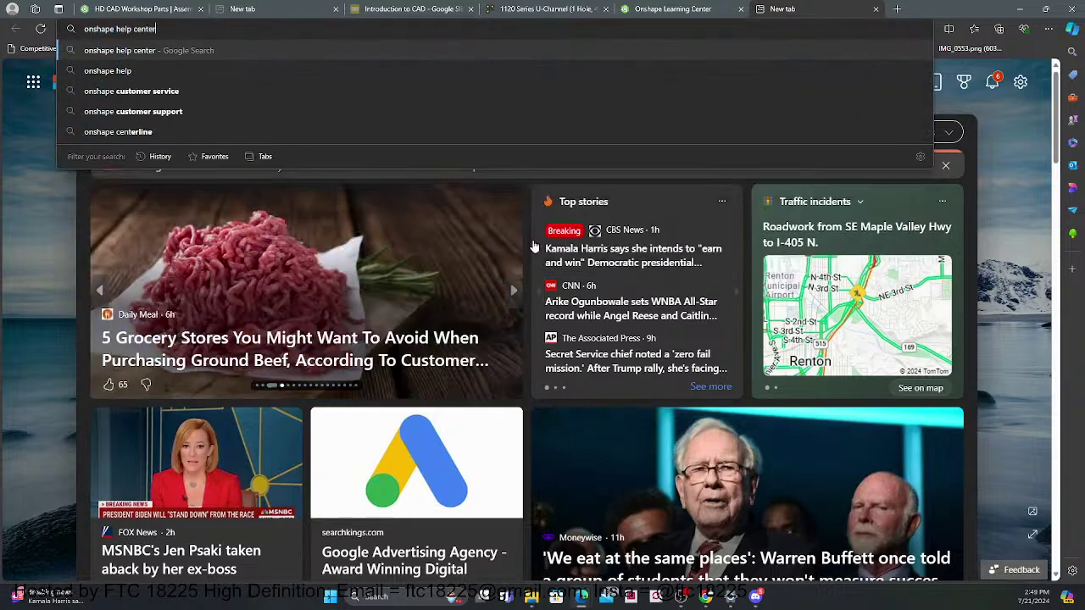
key(Return)
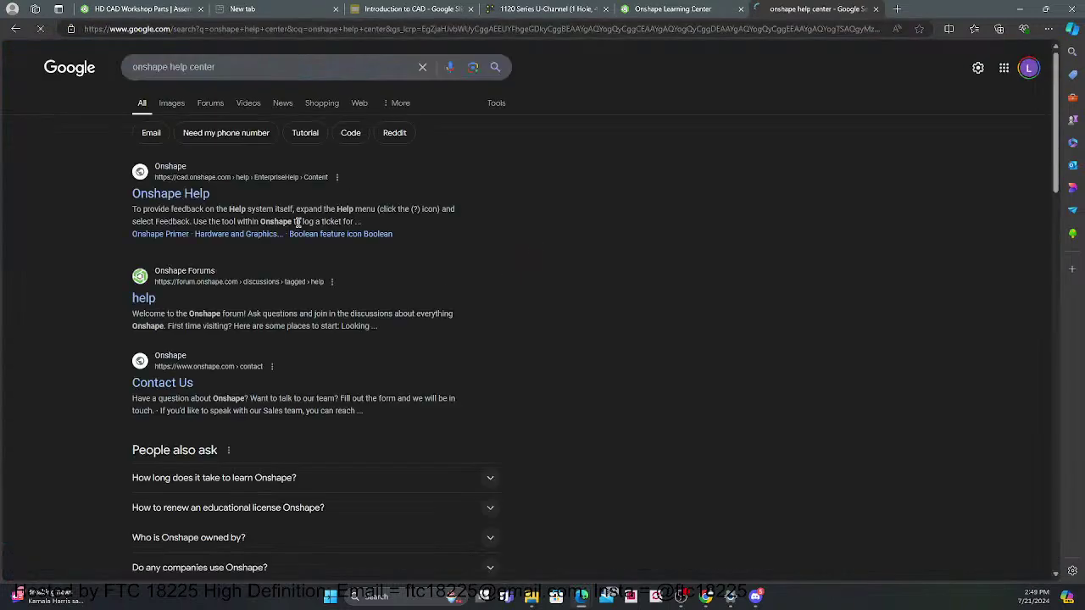
click(184, 195)
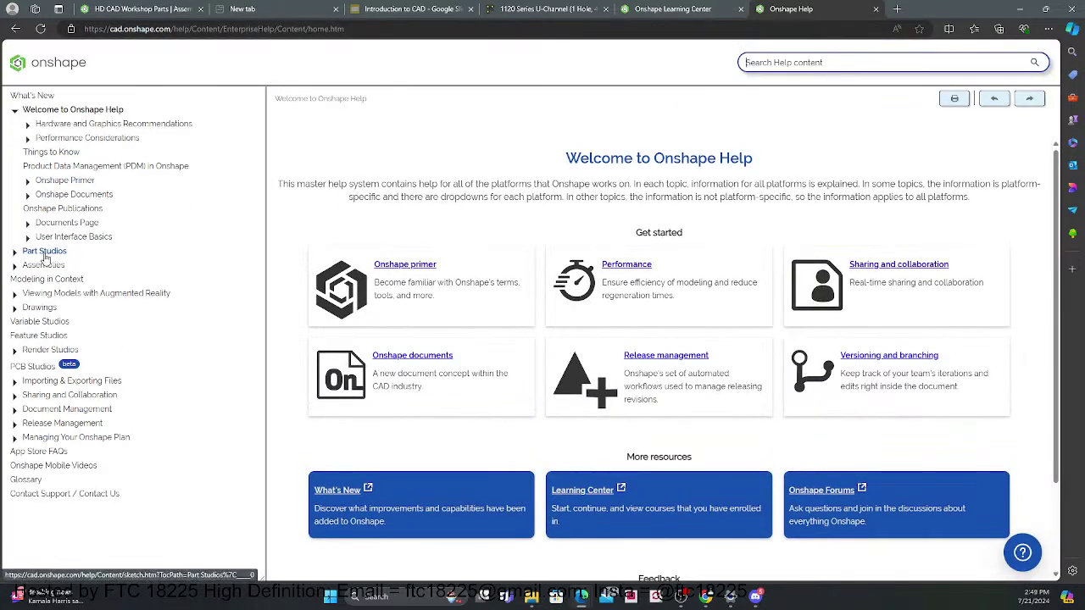
Step: Find the Corner Rectangle article among the Part Studios sketch tools and examine its desktop instructions
click(15, 257)
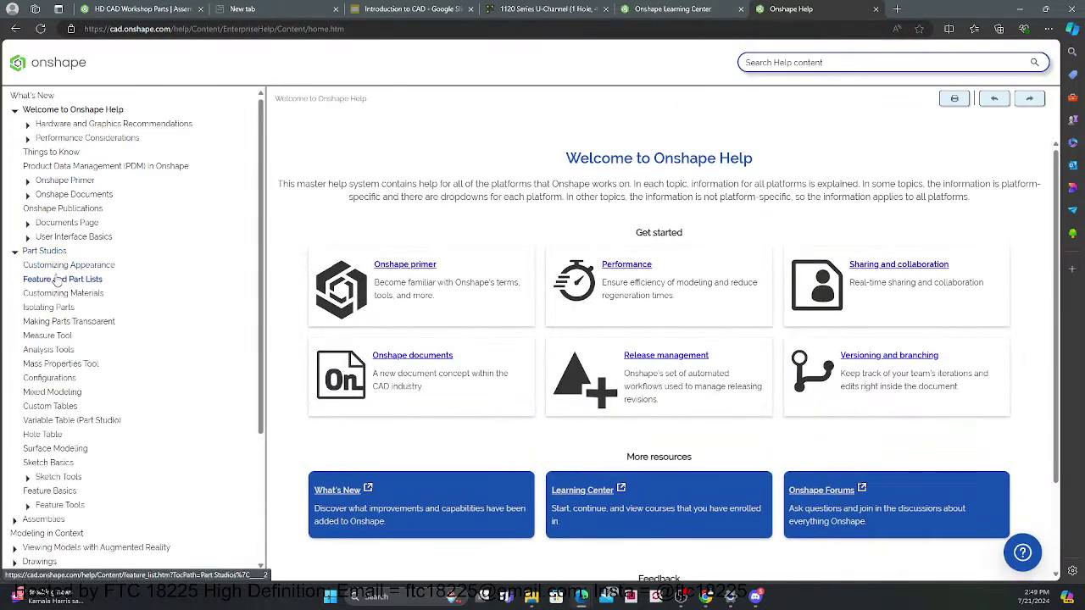
scroll(81, 434, down, 1)
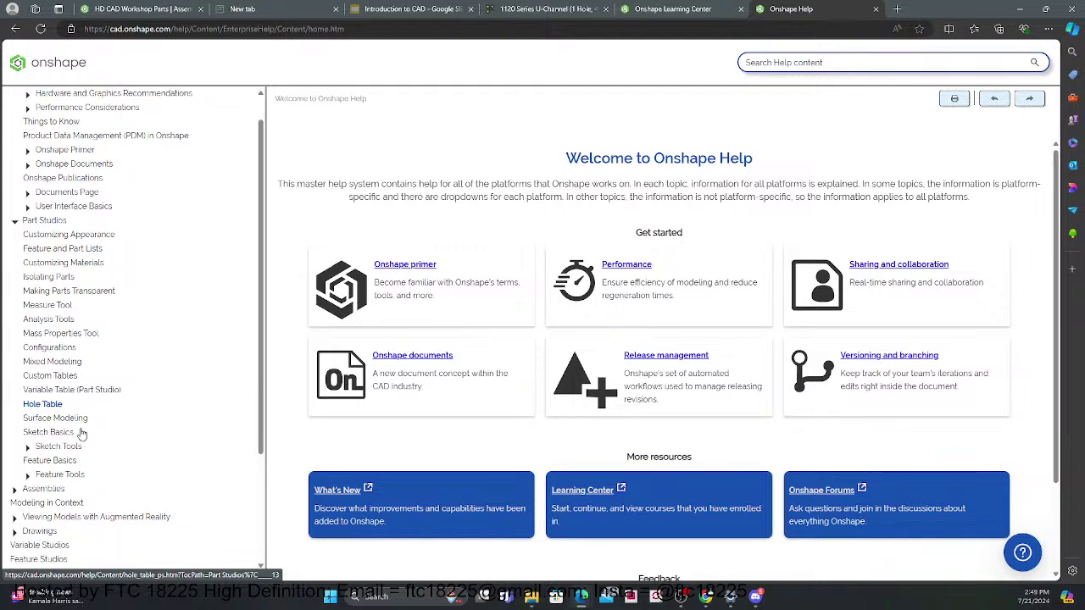
click(27, 447)
click(79, 478)
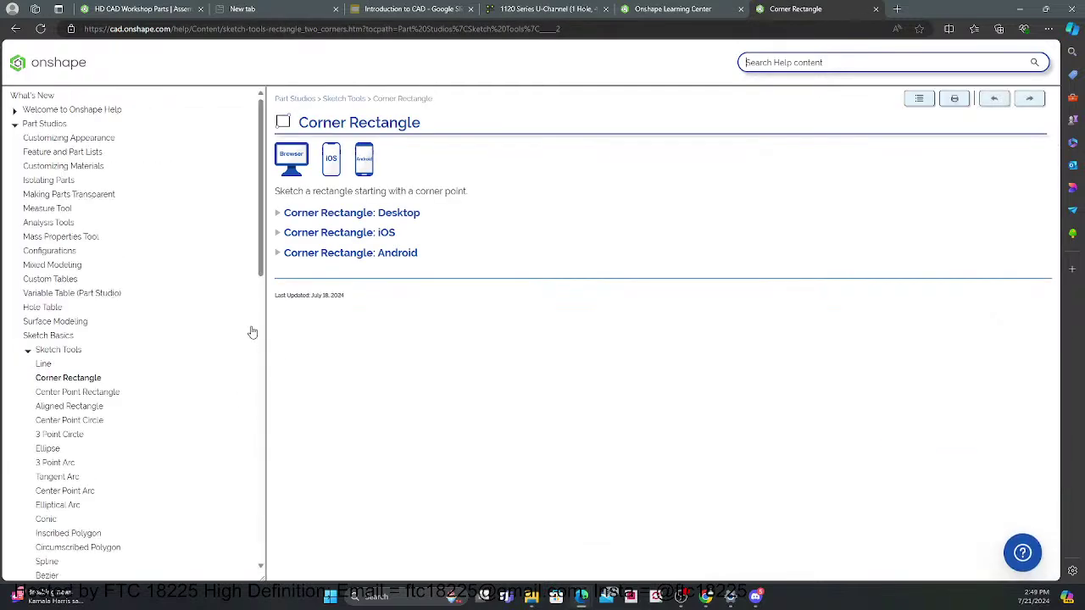
click(285, 212)
scroll(406, 301, down, 1)
scroll(406, 301, up, 1)
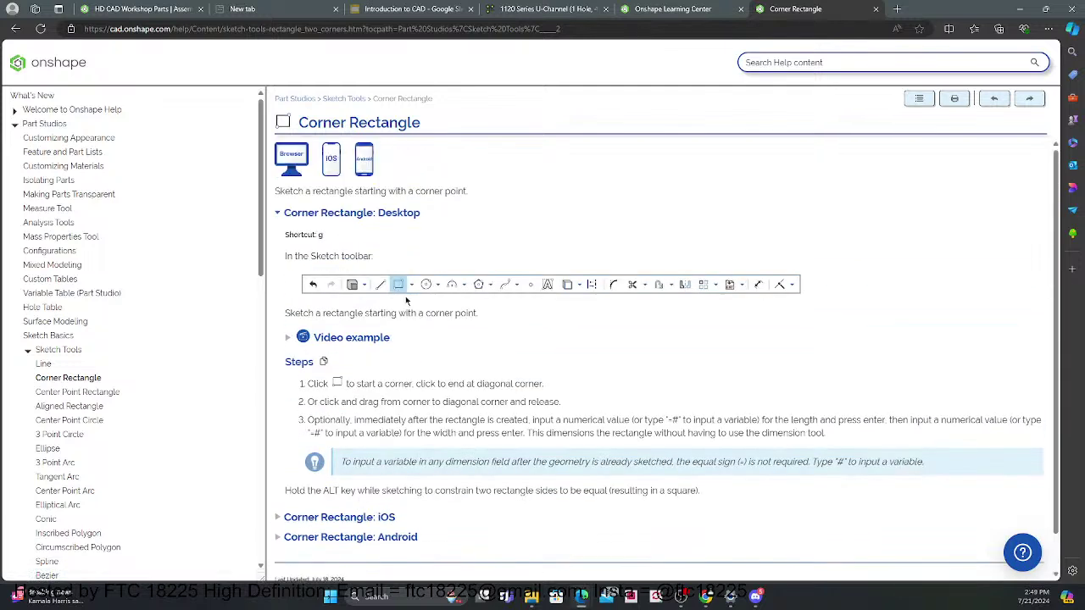
click(669, 9)
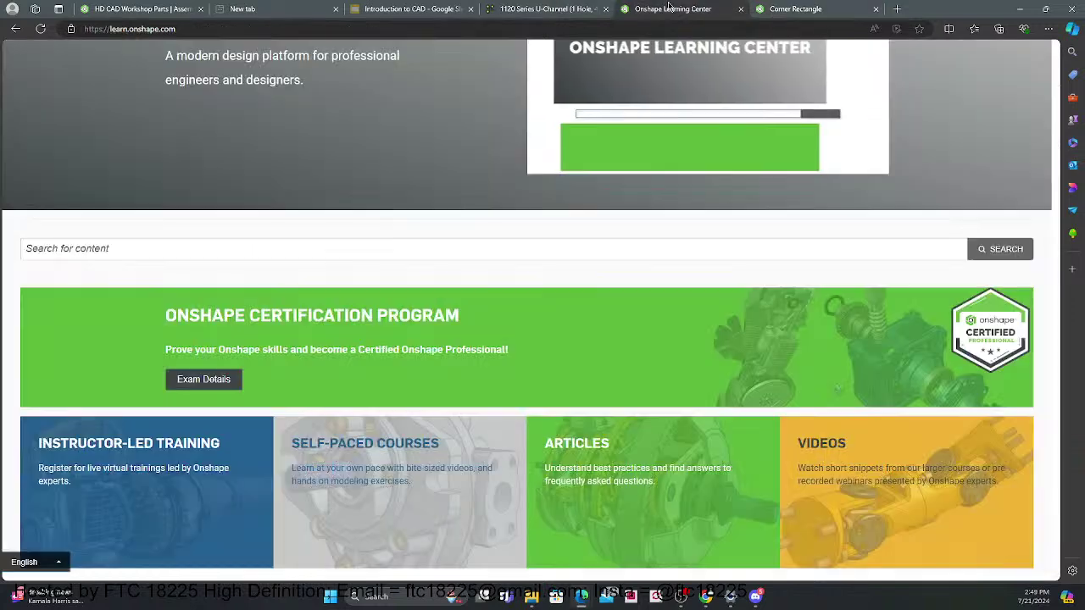
click(776, 8)
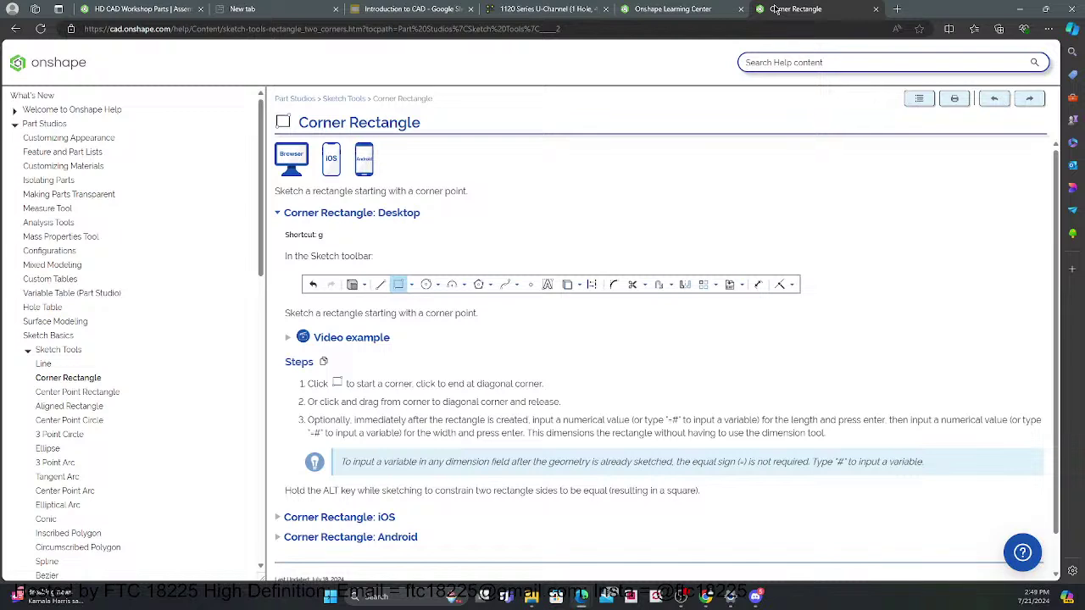